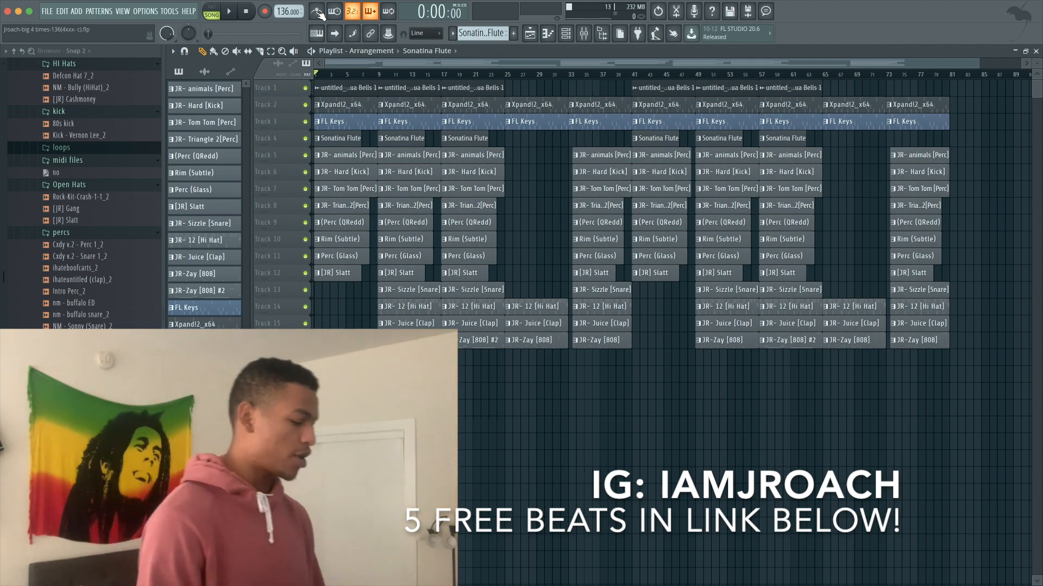
- Solo the FL Keys track and inspect the Fruity parametric EQ 2 and Fruity Reeverb 2 settings on its mixer insert
right_click(305, 122)
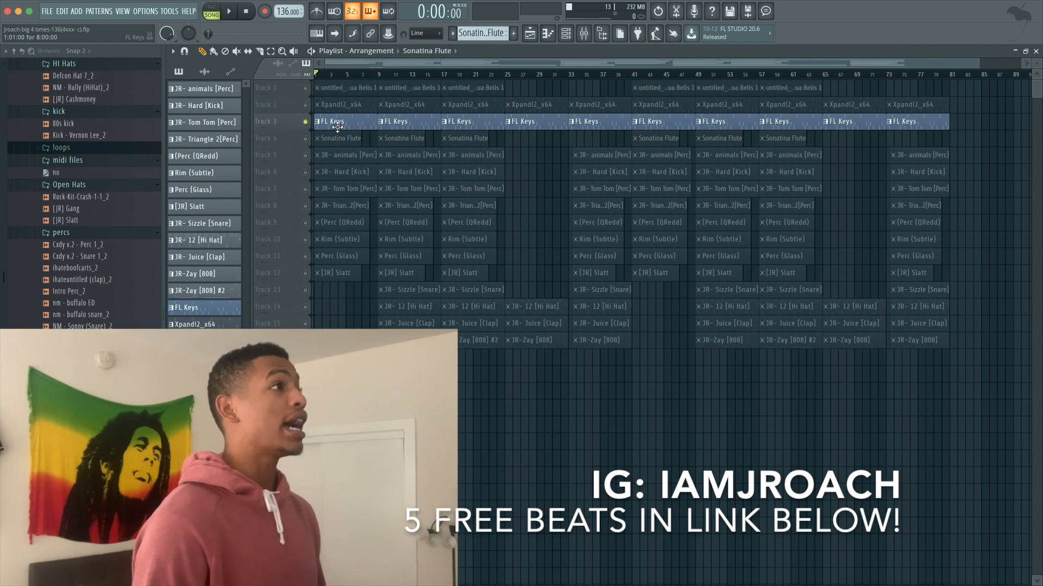
click(583, 33)
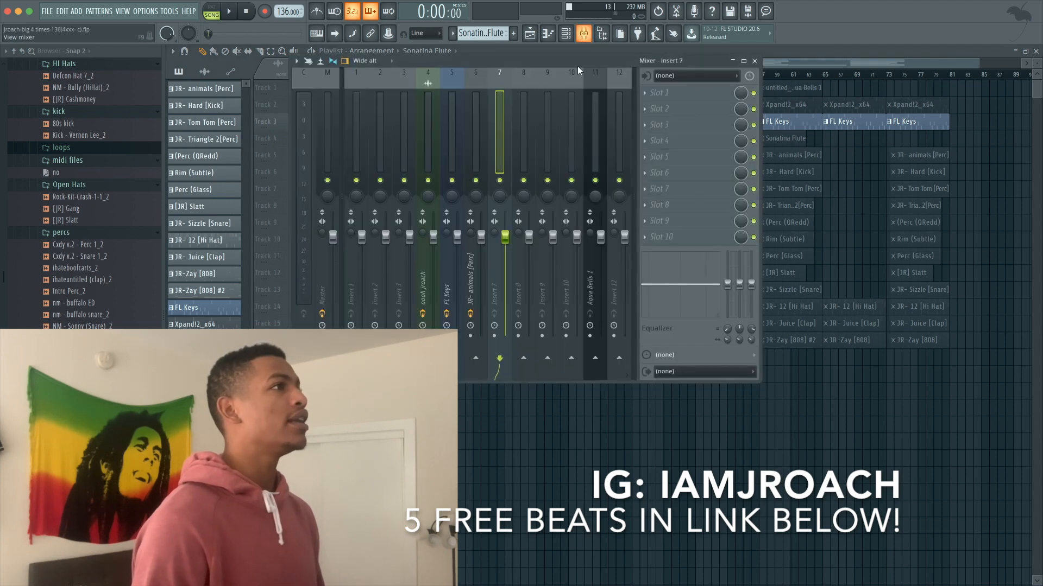
click(453, 109)
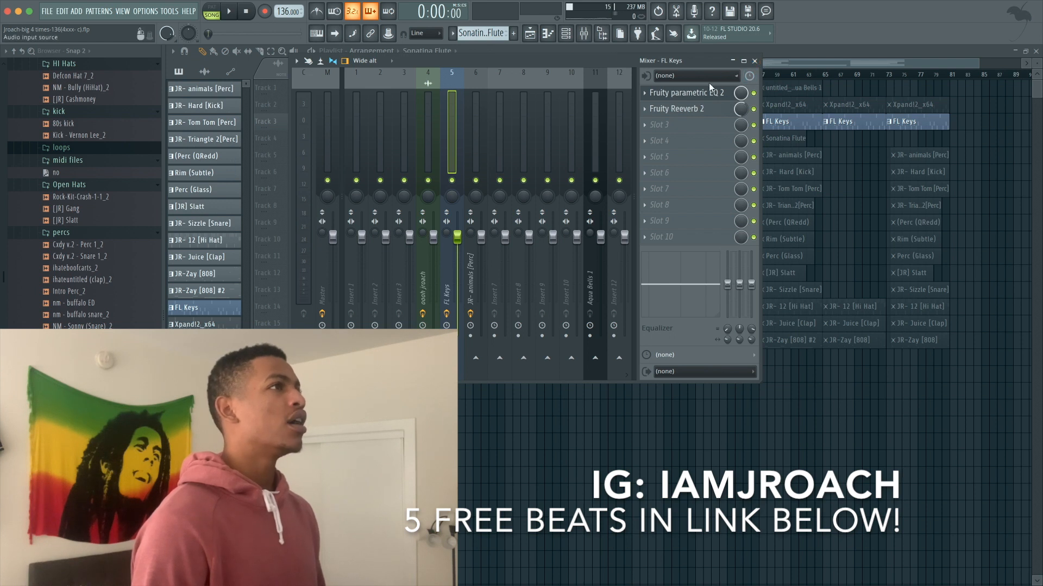
click(713, 95)
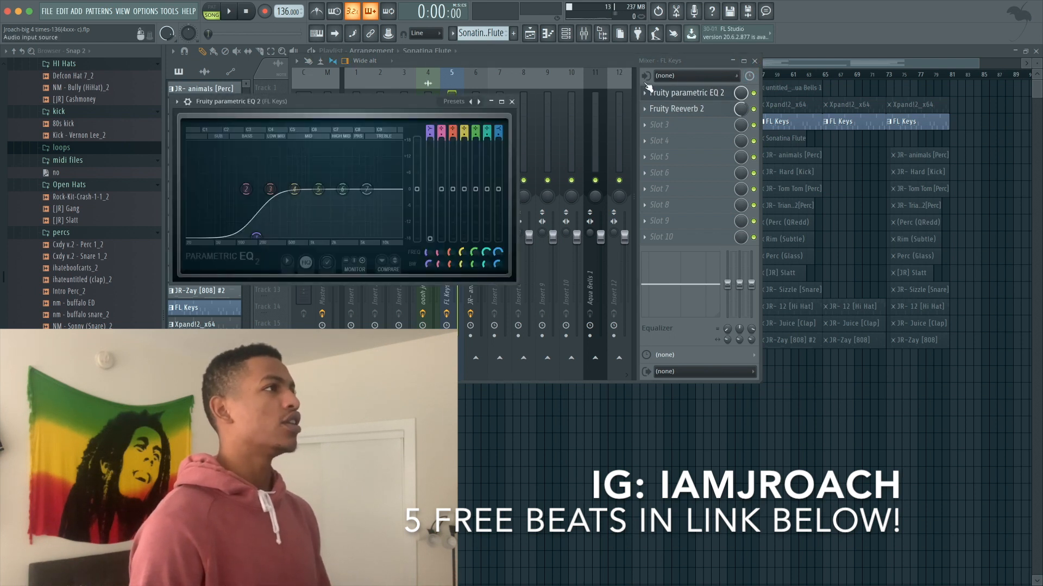
click(511, 102)
click(676, 109)
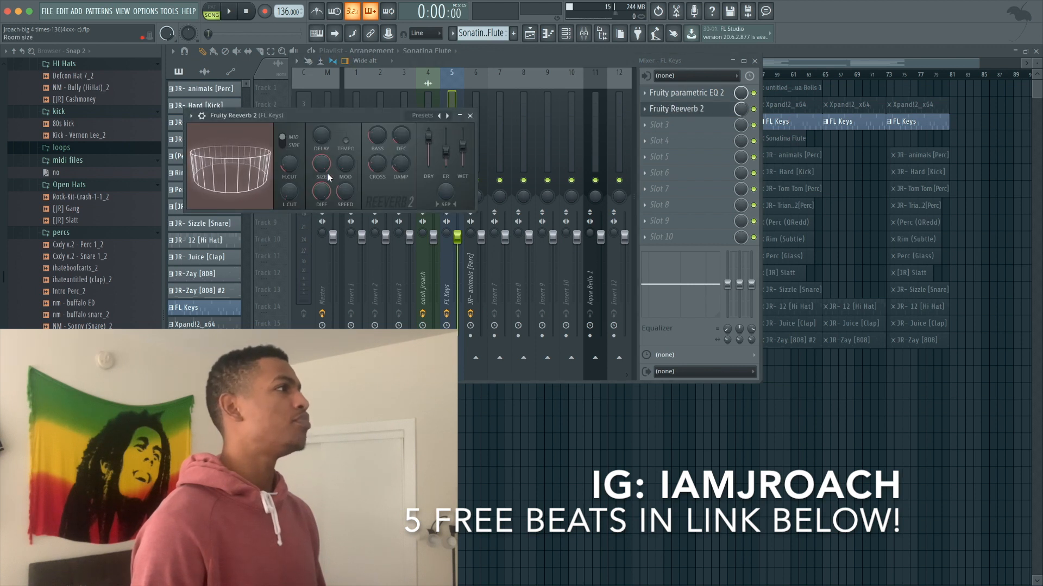
drag(323, 163, 323, 138)
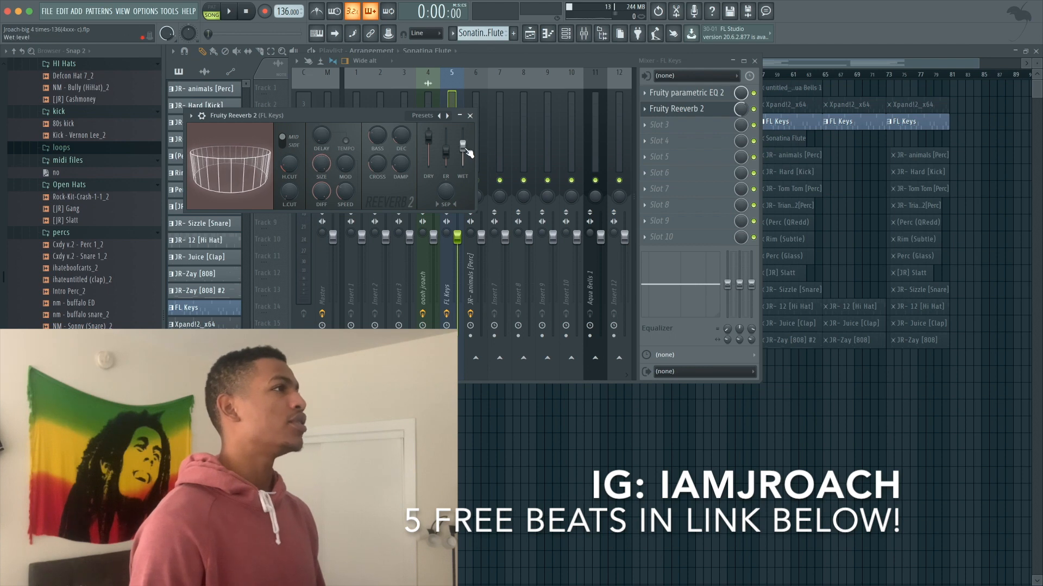
click(472, 116)
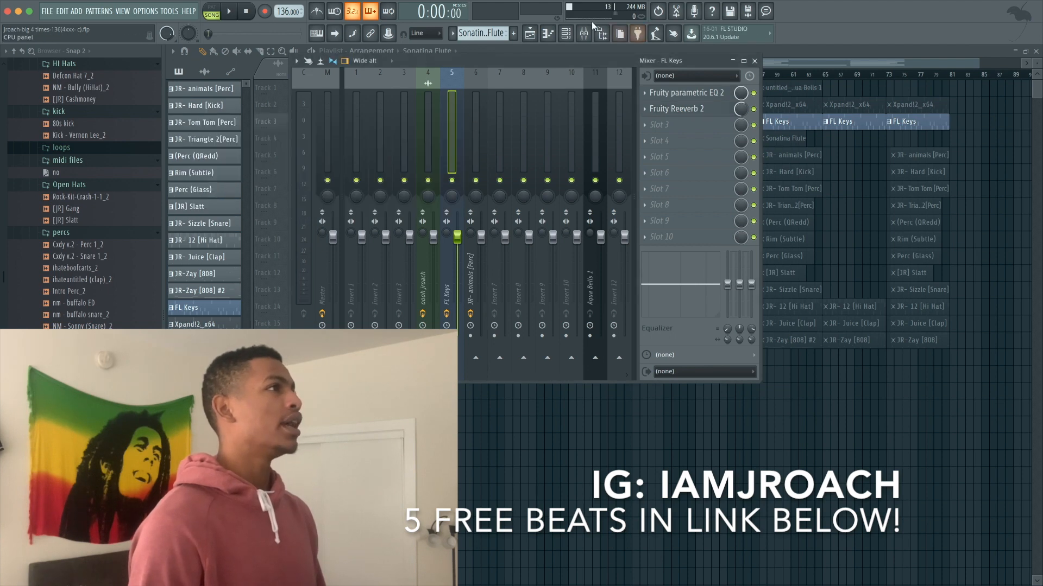
- Open the first FL Keys pattern from the playlist in the piano roll and play its melody
click(530, 35)
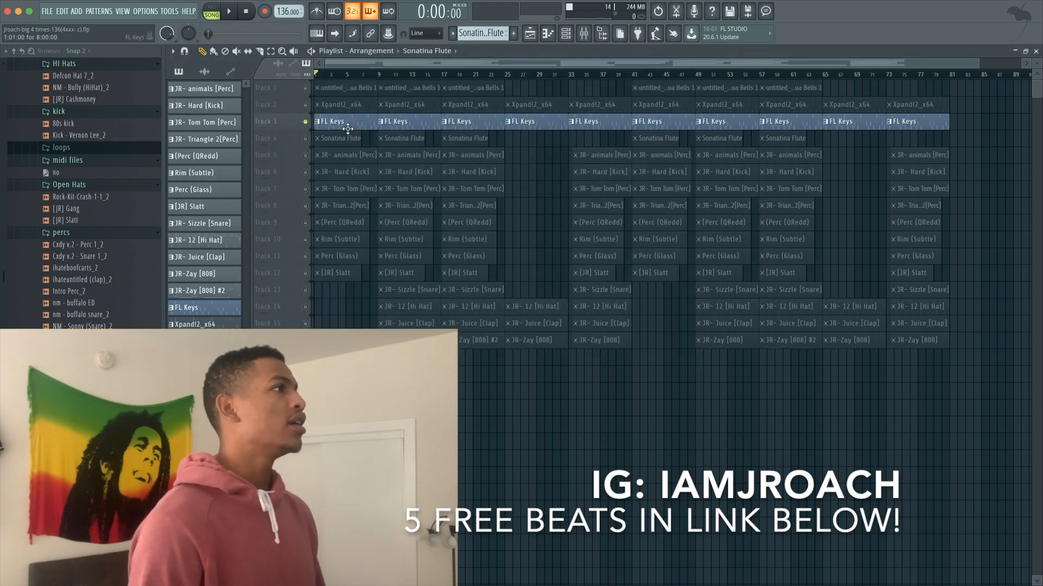
double_click(348, 129)
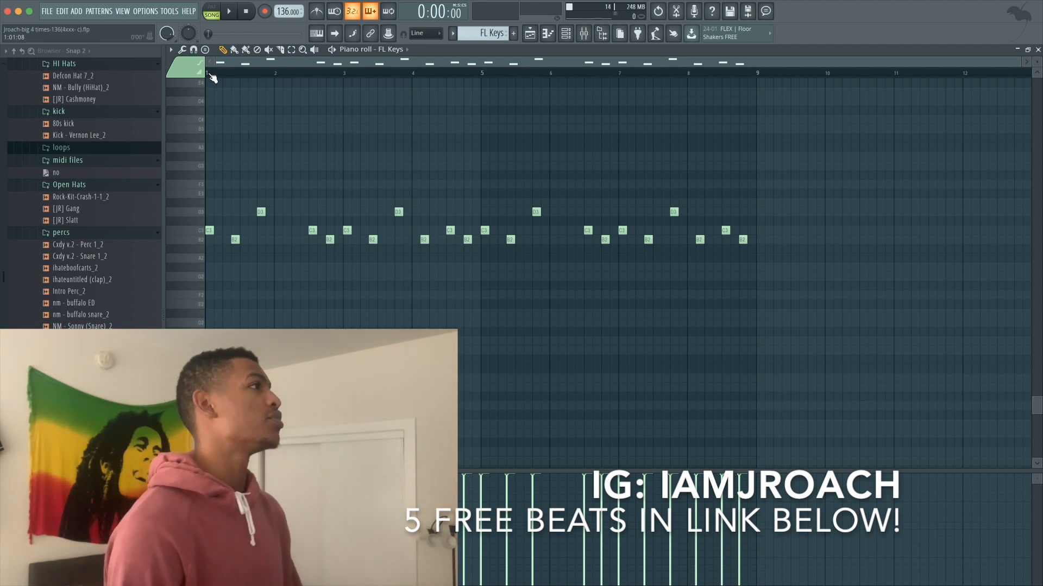
key(space)
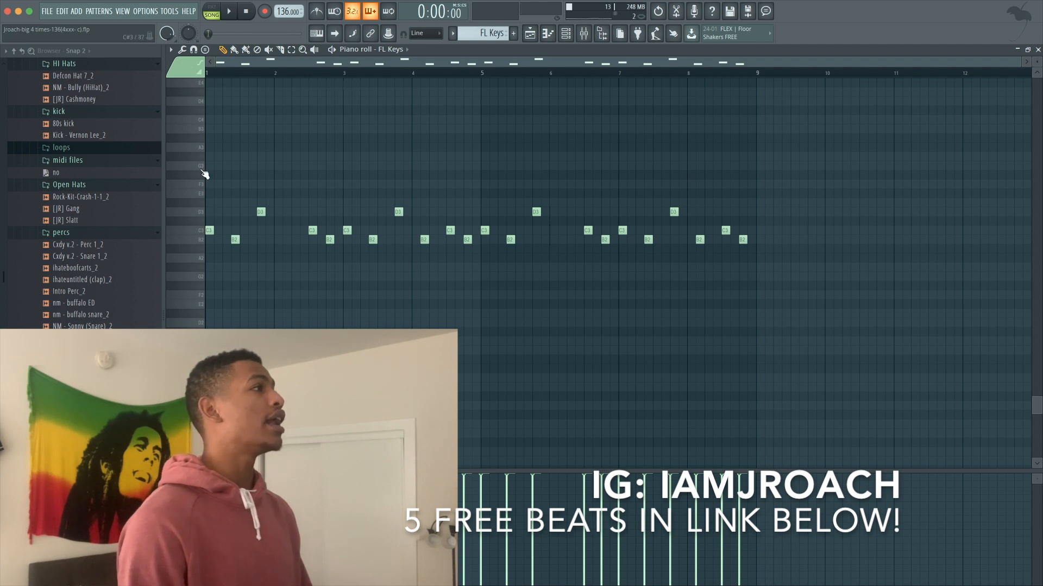
- Check which root note and scale are set for scale highlighting in the FL Keys piano roll
click(172, 51)
mouse_move(185, 116)
mouse_move(274, 129)
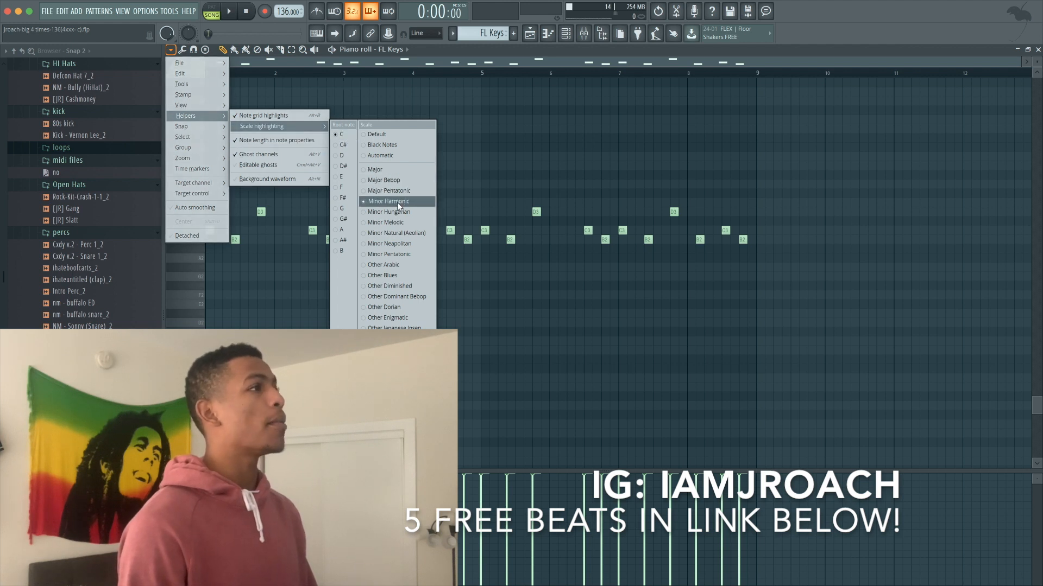
click(511, 151)
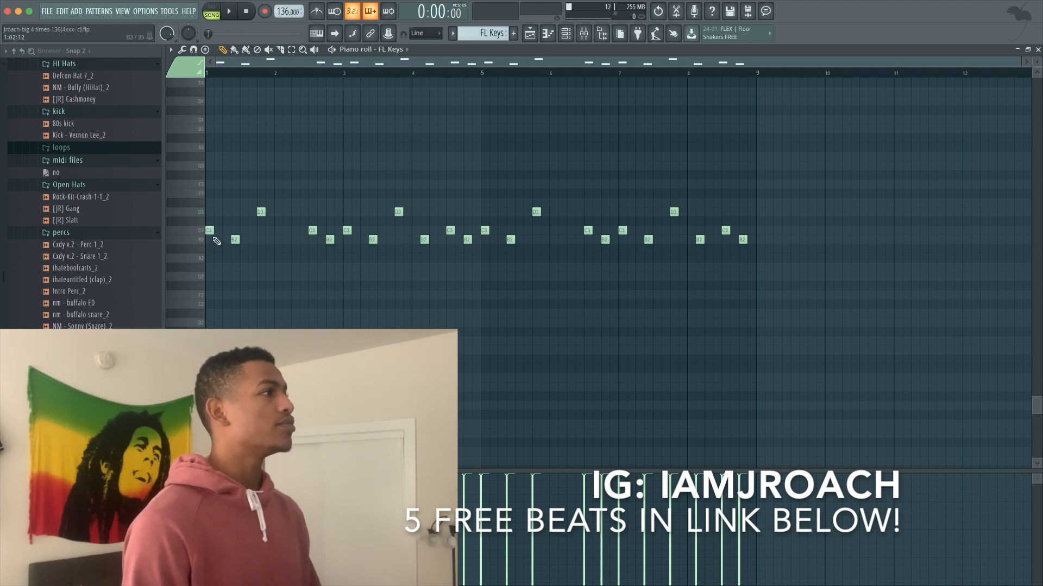
- Solo the Xpand!2_x64 track in the playlist and open its first pattern in the piano roll to view the notes
click(565, 33)
click(566, 34)
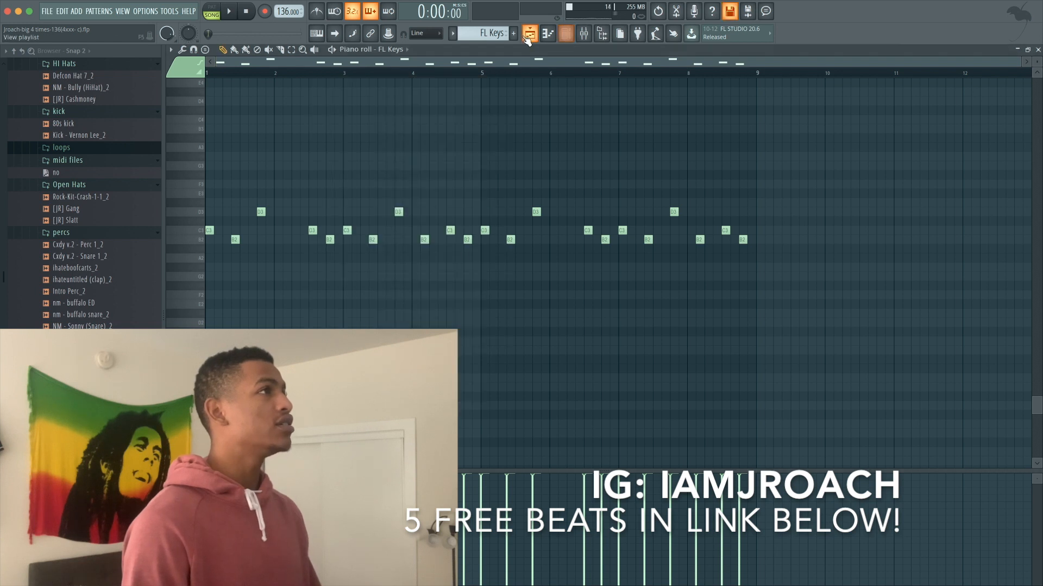
click(530, 34)
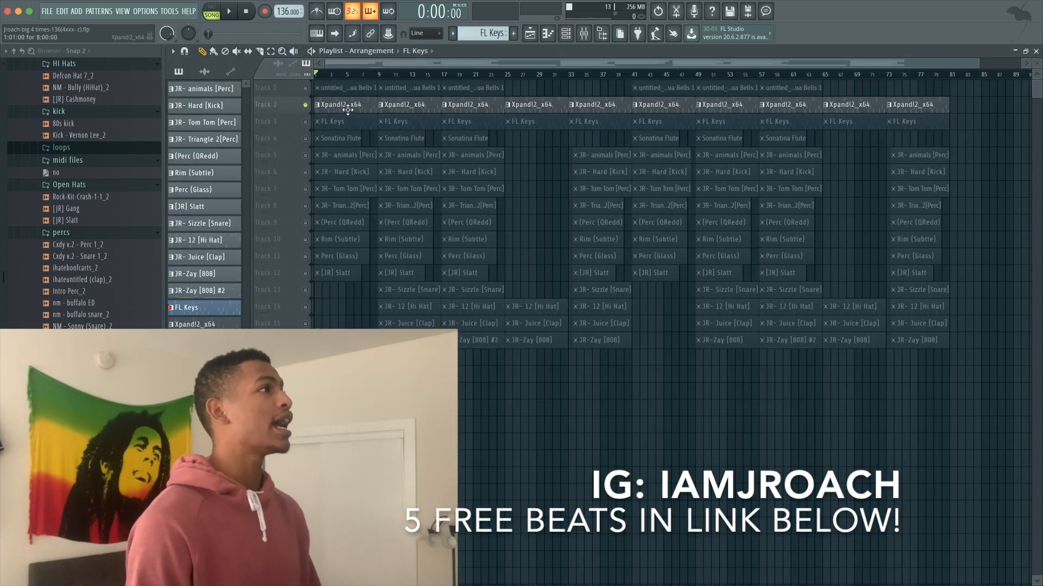
double_click(347, 109)
scroll(350, 210, up, 3)
scroll(352, 211, down, 5)
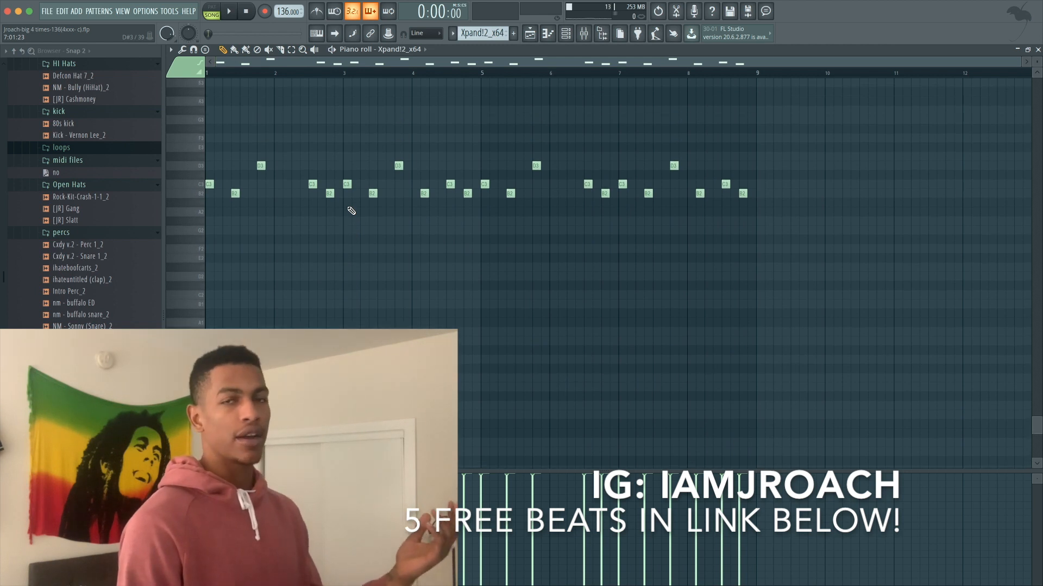
- Open the Xpand!2 instrument from the channel rack to check its loaded preset, and close both windows
click(565, 33)
click(404, 324)
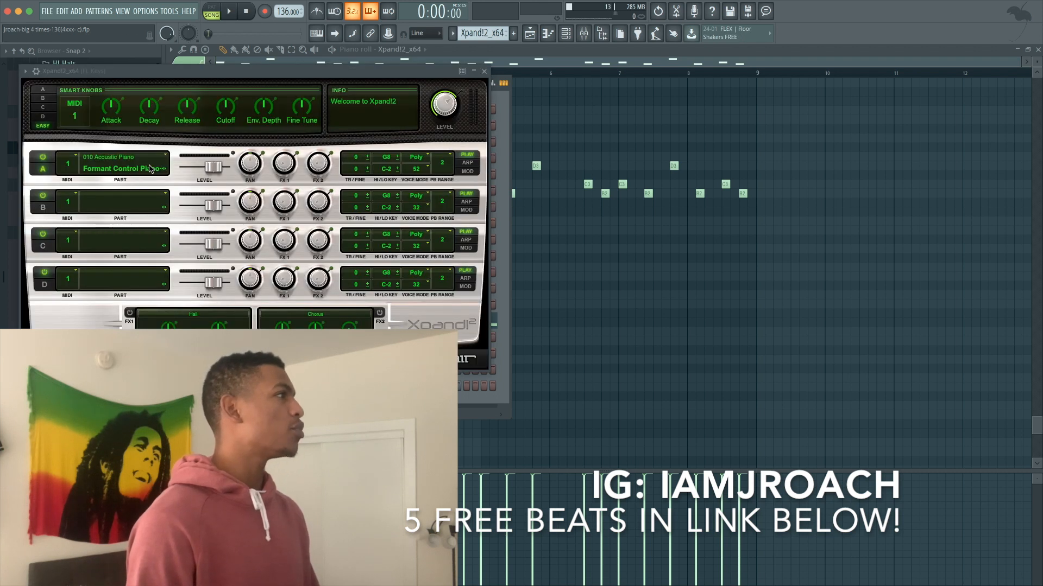
click(484, 71)
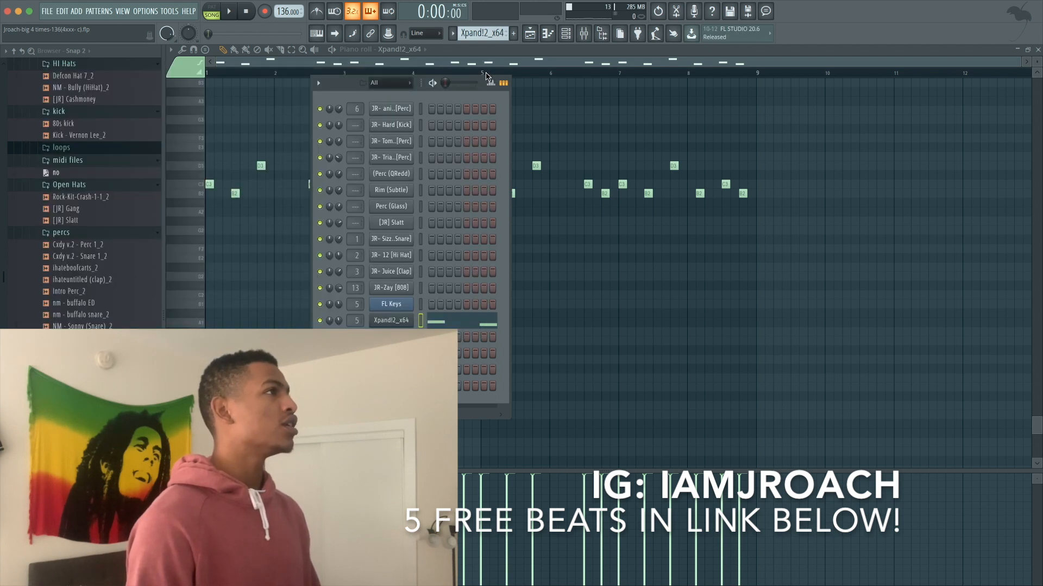
click(506, 51)
- Play the Xpand!2 melody while adjusting the system volume, and stop playback
key(space)
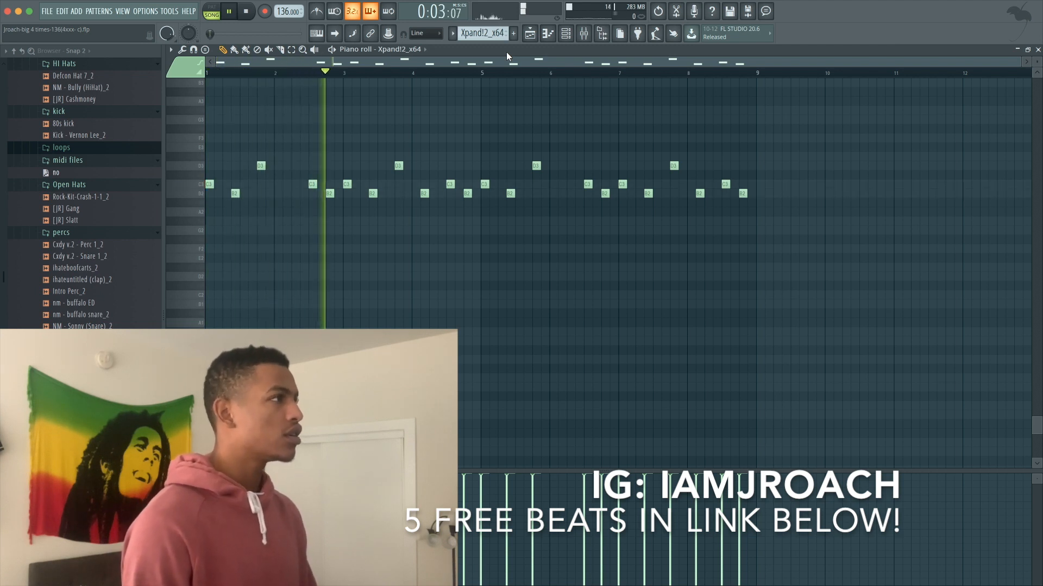
key(XF86AudioRaiseVolume)
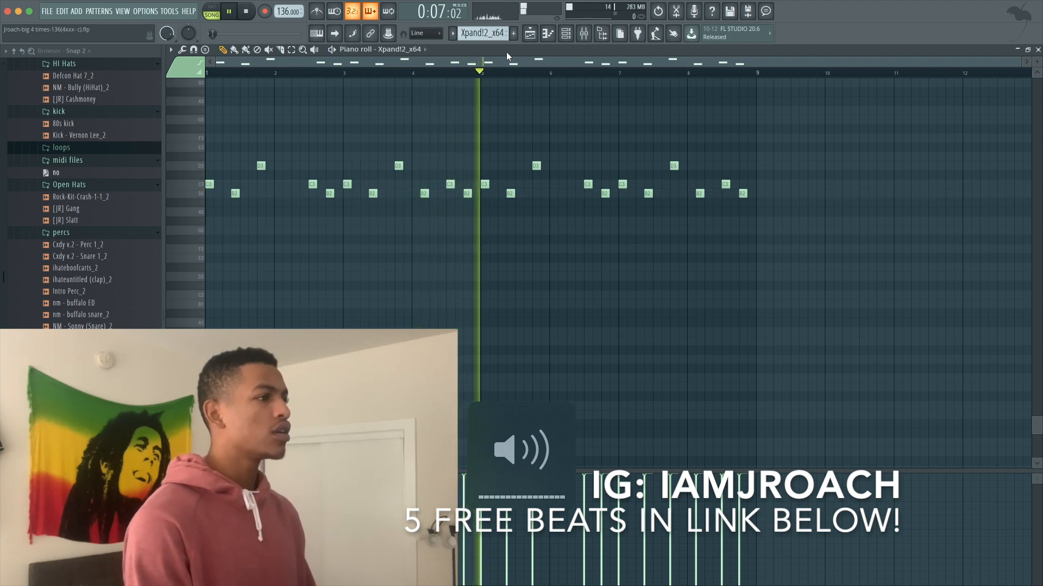
key(XF86AudioLowerVolume)
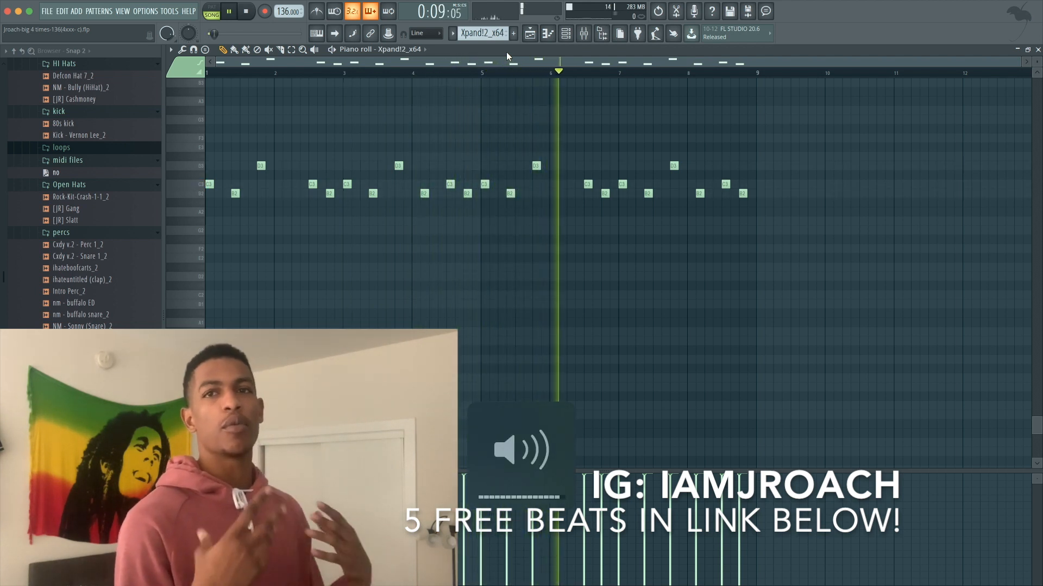
key(space)
- Solo the Aqua Bells audio on Track 1, review the Xpand!2 notes again, and play the bells from the playlist
click(541, 34)
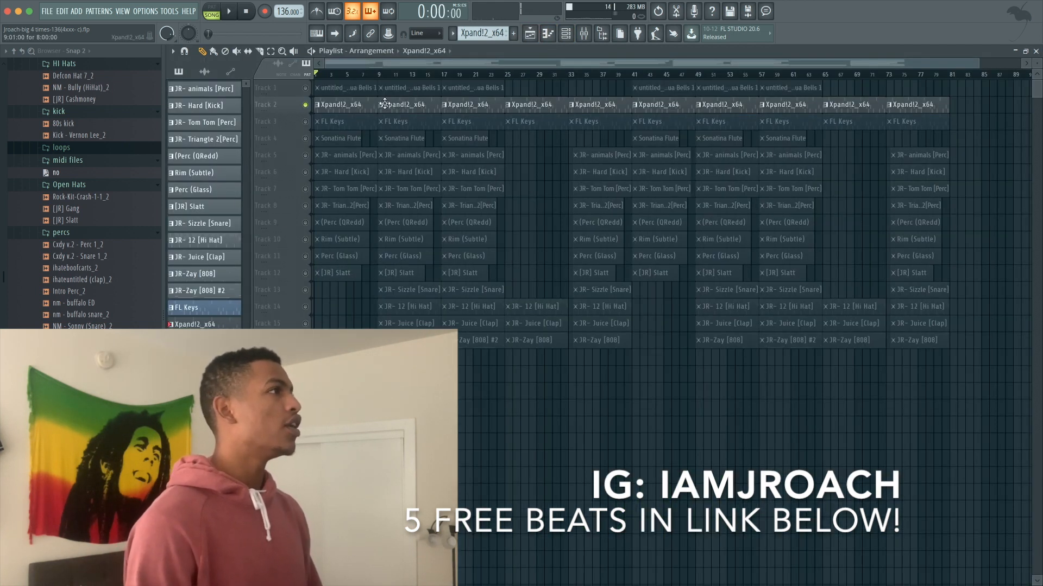
click(305, 122)
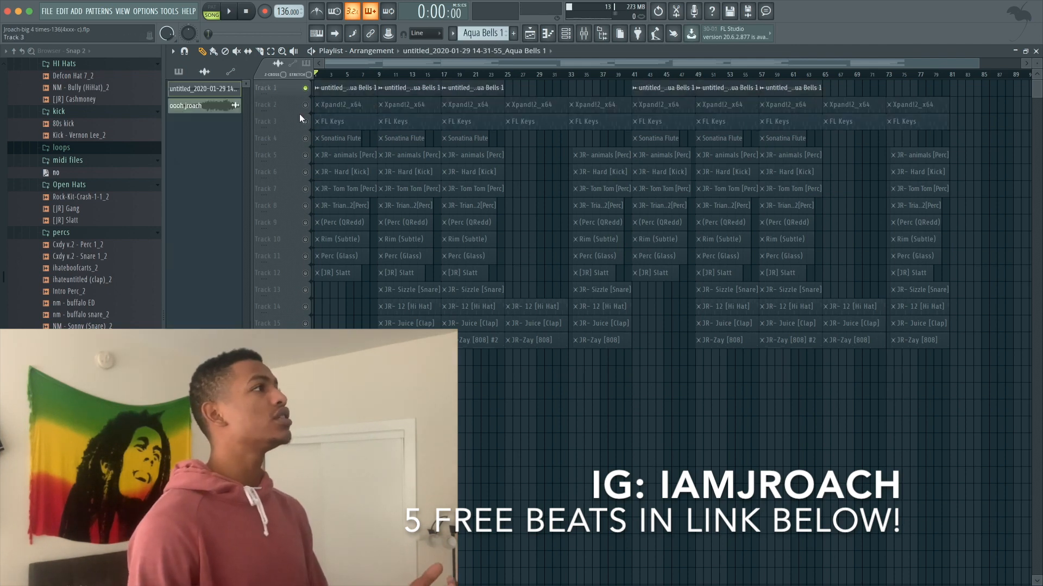
double_click(352, 108)
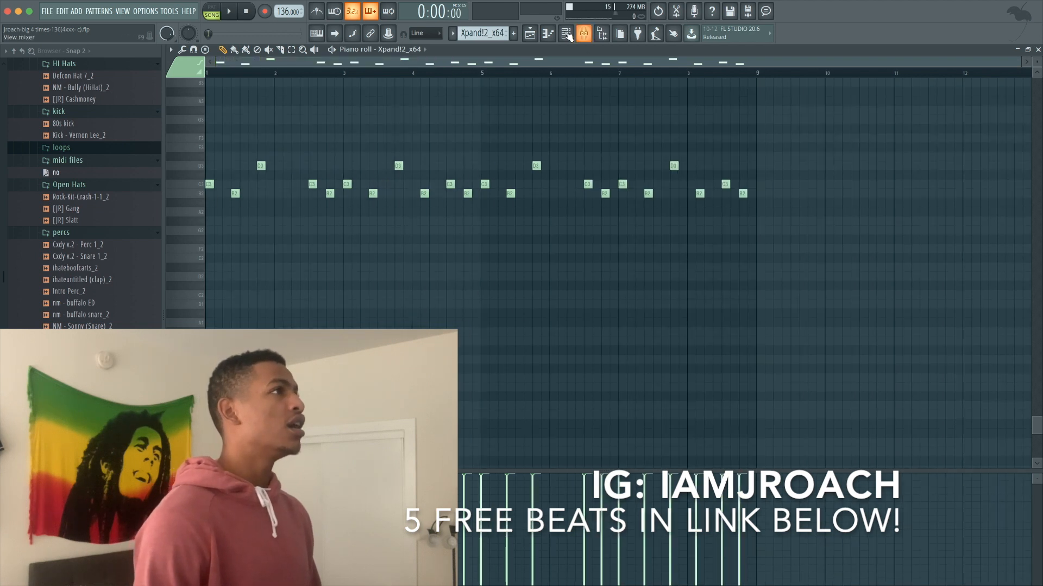
click(532, 34)
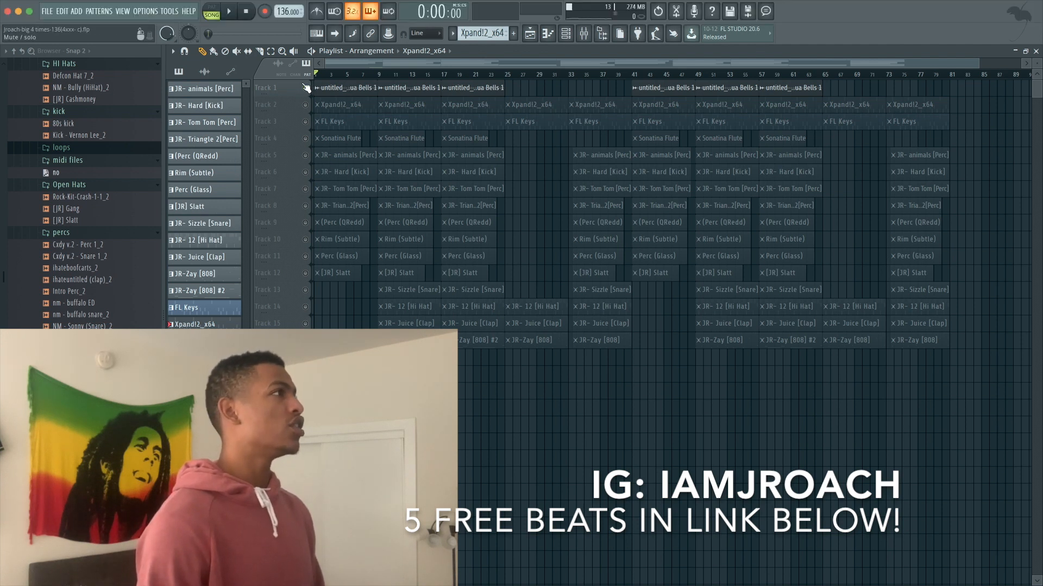
key(space)
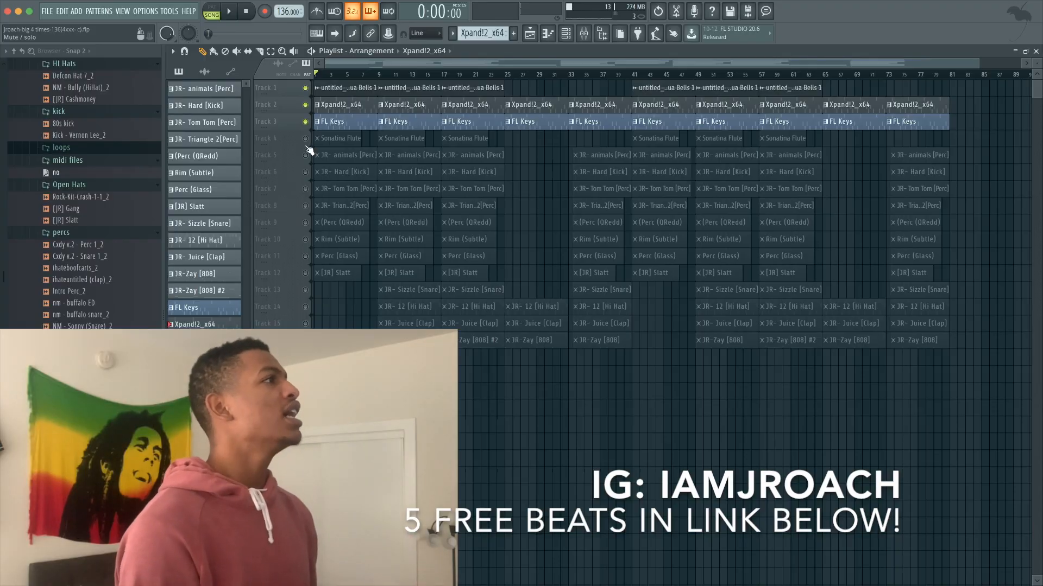
- Unmute the Sonatina Flute track and play its pattern in the piano roll
click(305, 139)
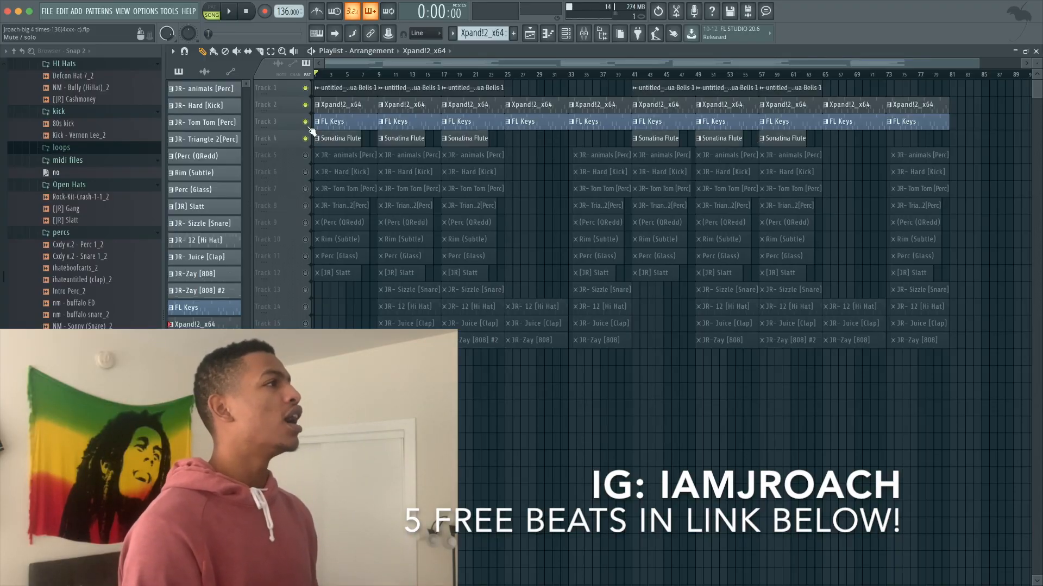
double_click(341, 142)
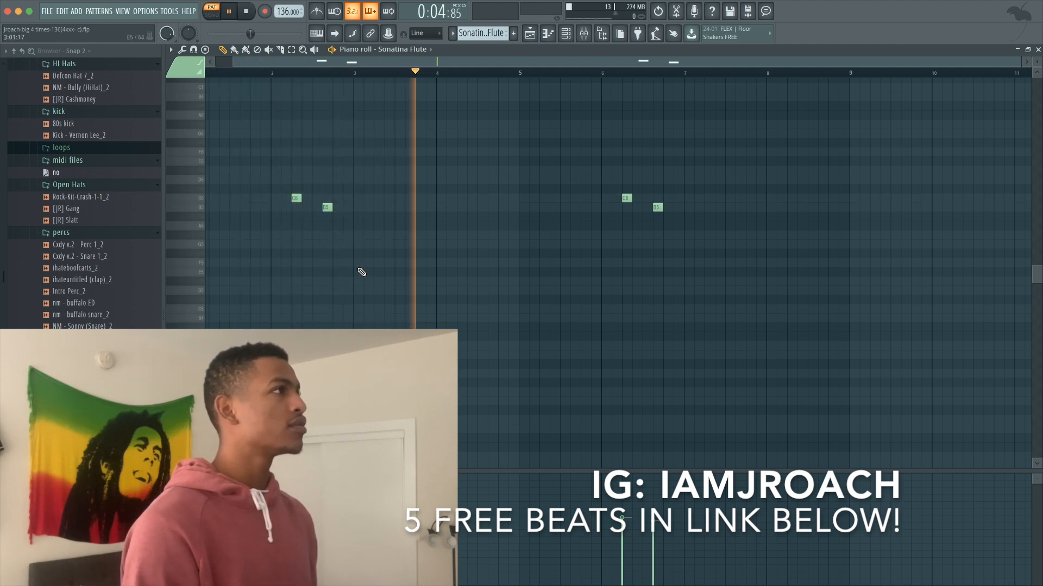
key(space)
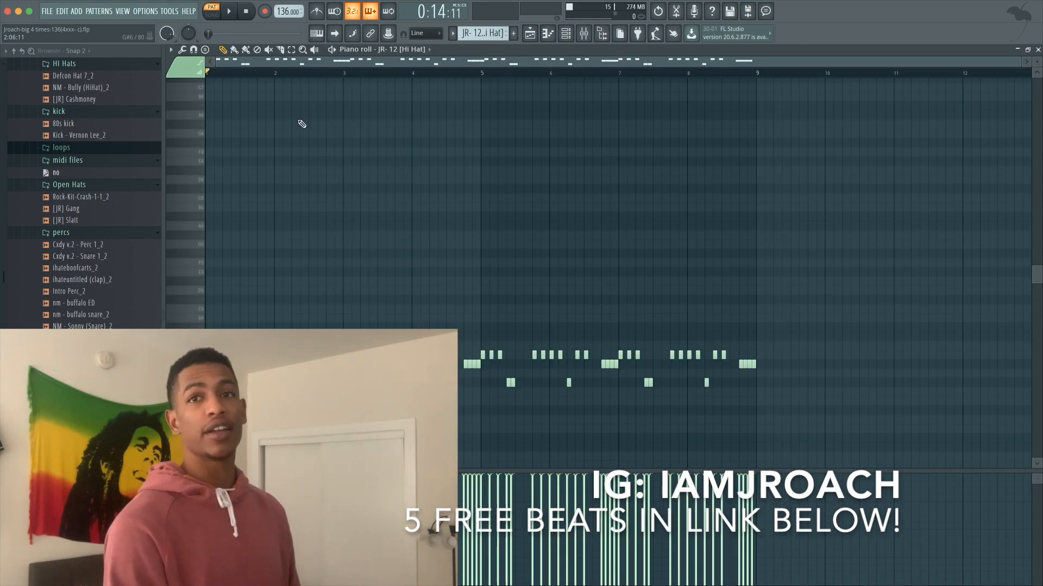
- Play the JR- 12 [Hi Hat] pattern in the piano roll and view its channel in the channel rack
scroll(350, 195, down, 5)
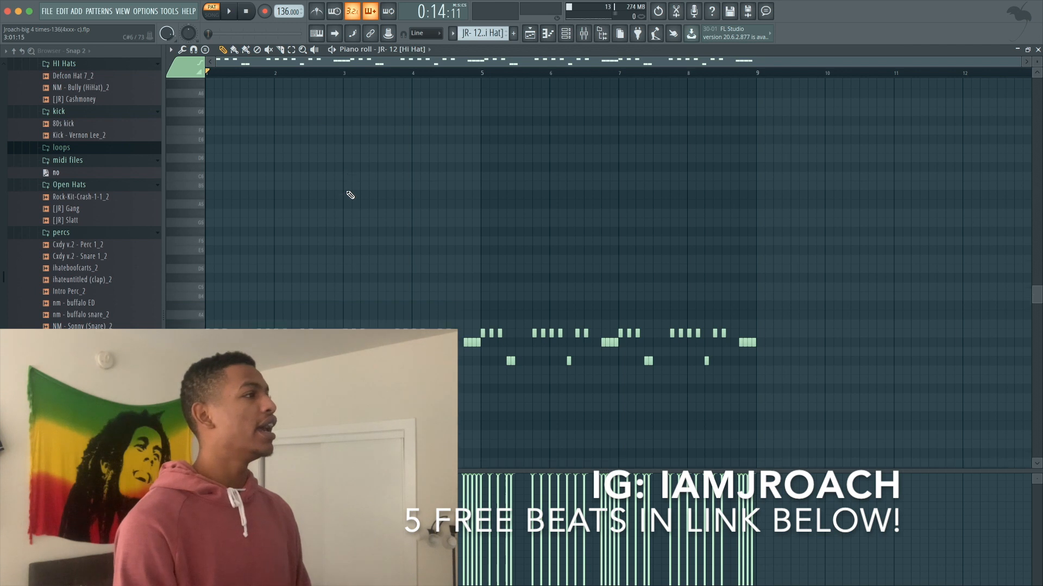
key(space)
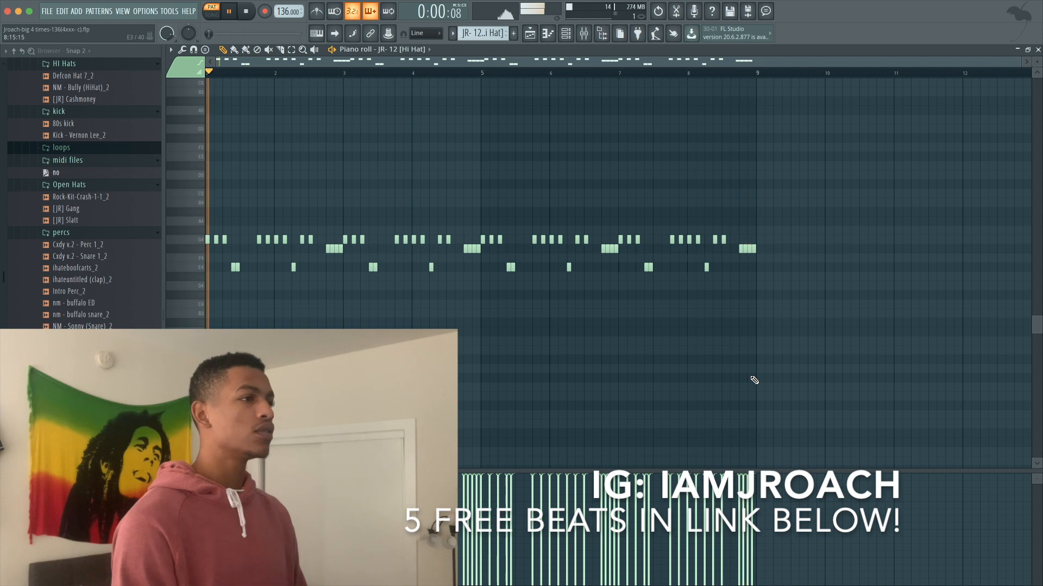
click(569, 35)
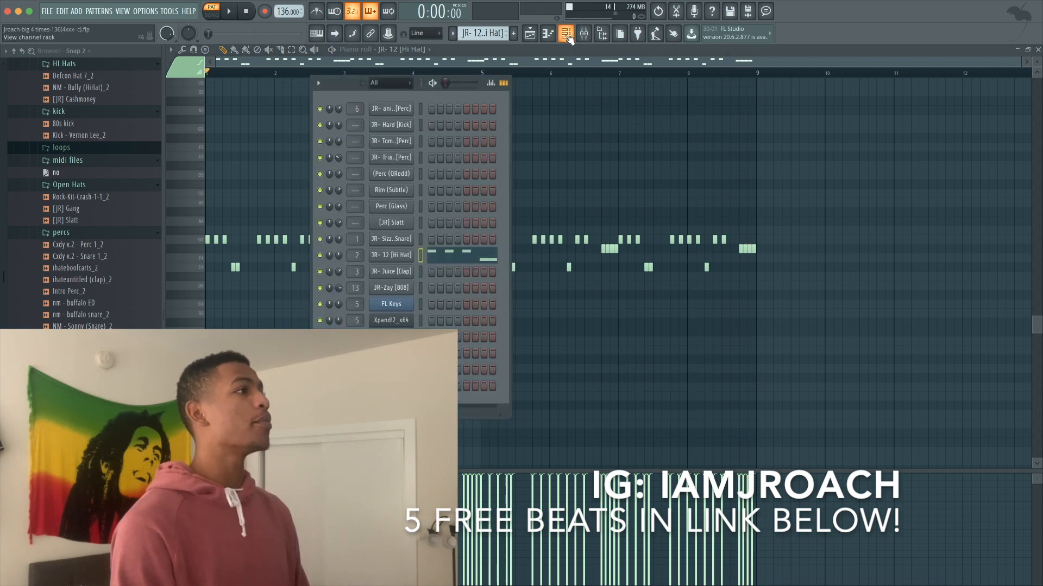
- Return to the playlist and unmute the JR- Sizzle [Snare] and JR- Juice [Clap] tracks
key(F5)
click(305, 290)
click(305, 324)
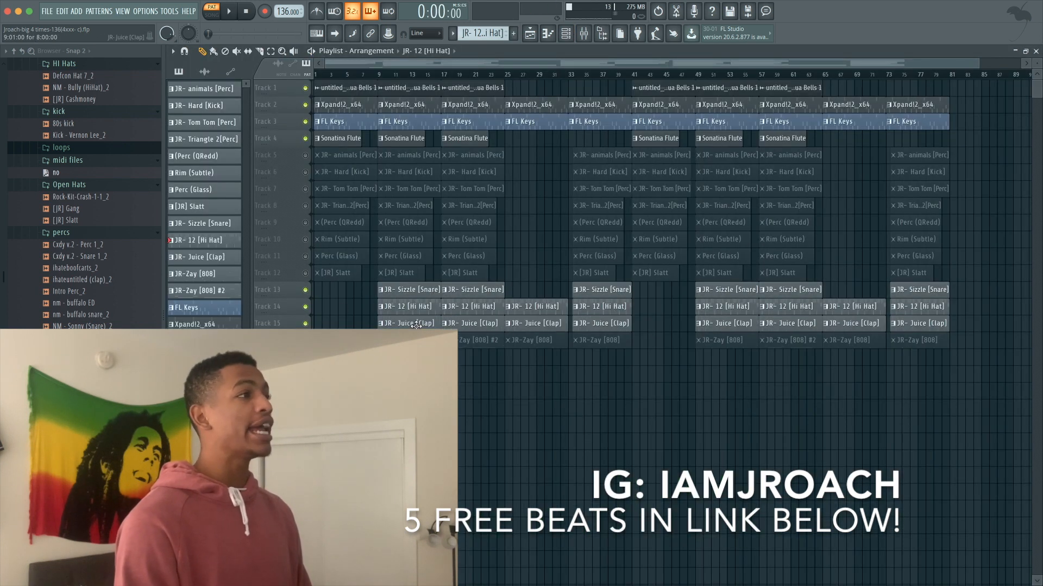
- Play the JR- Sizzle [Snare] pattern from the piano roll and unmute the JR- 12 [Hi Hat] track in the playlist
double_click(407, 290)
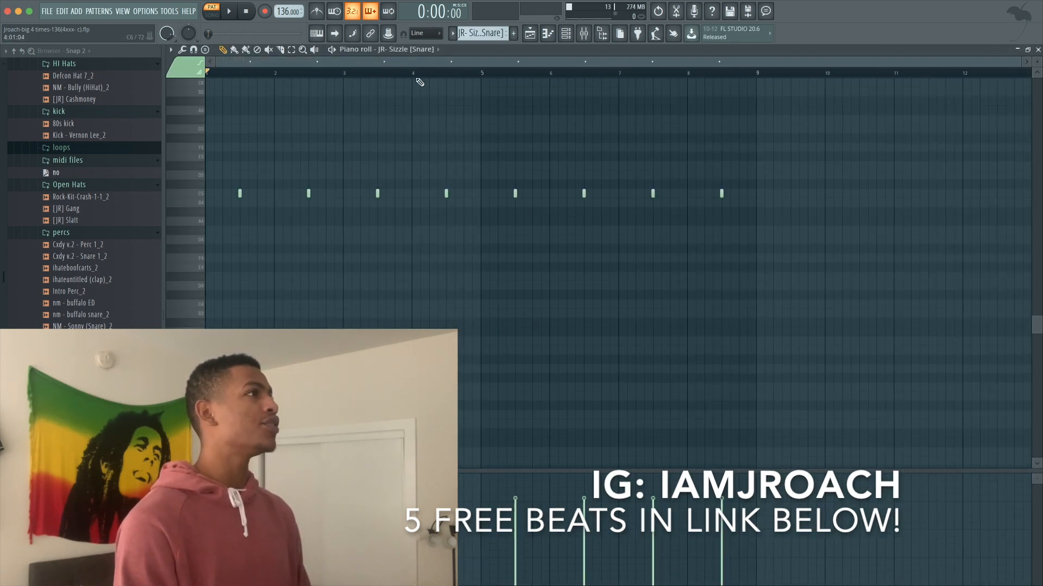
key(space)
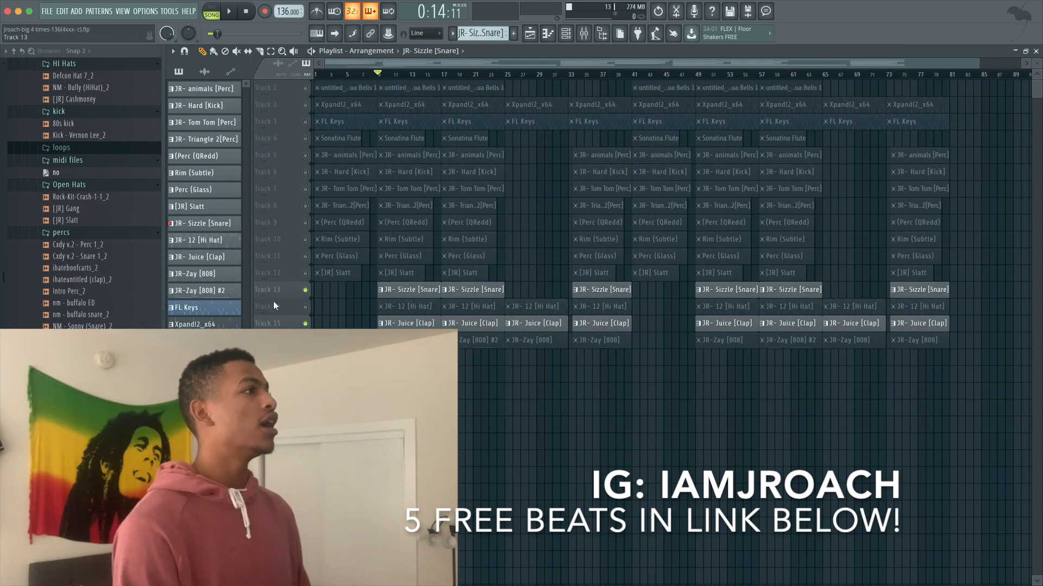
click(305, 307)
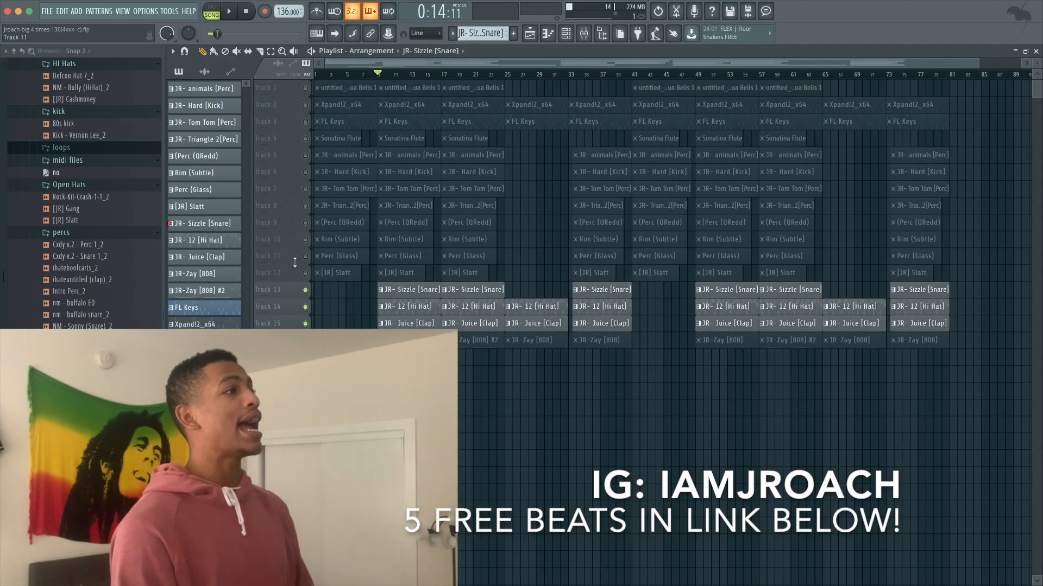
- Unmute the [JR] Slatt track and play its pattern in the piano roll from the start
click(305, 273)
double_click(412, 278)
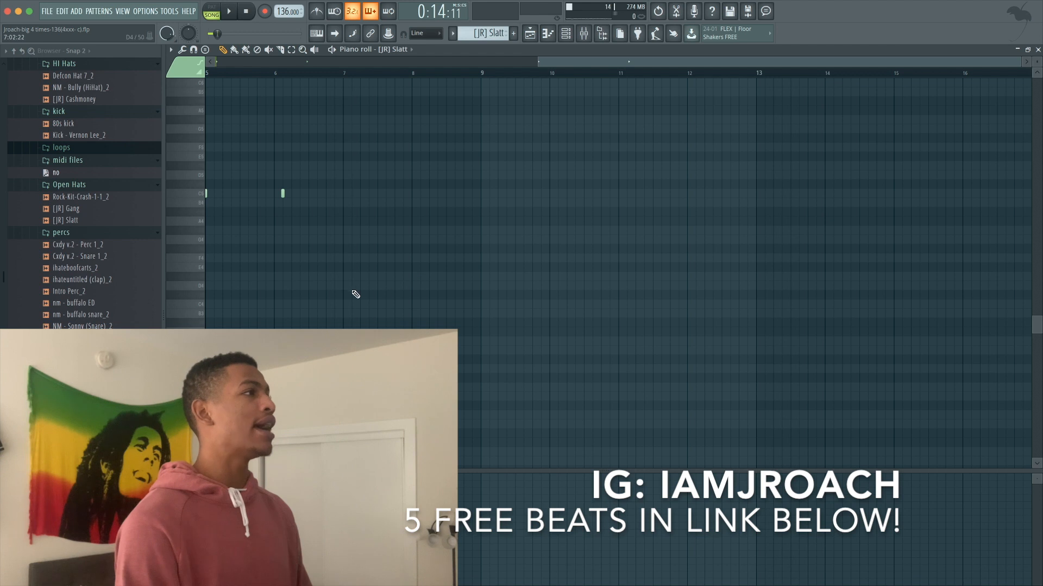
scroll(406, 328, left, 5)
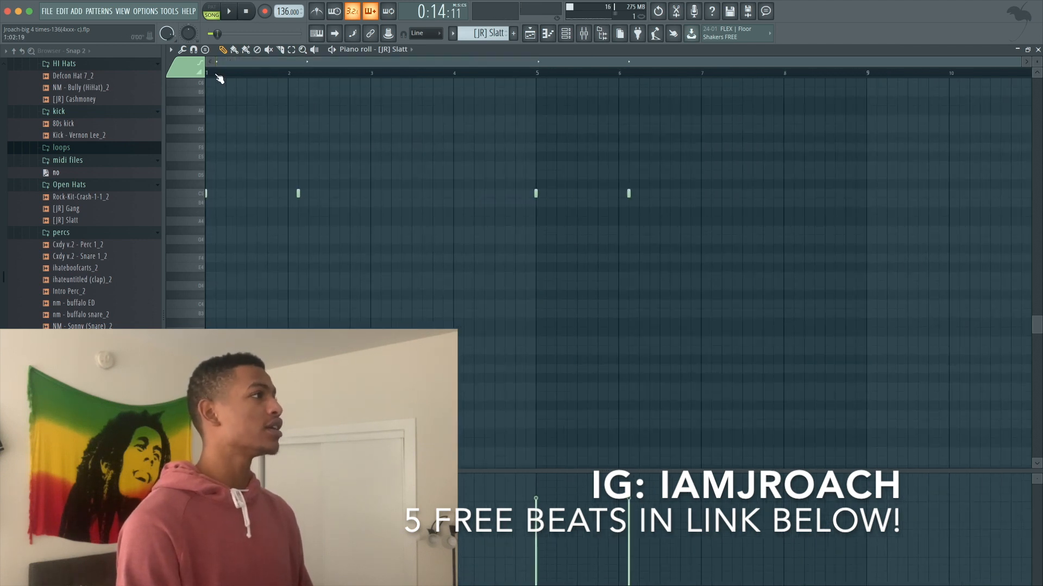
key(space)
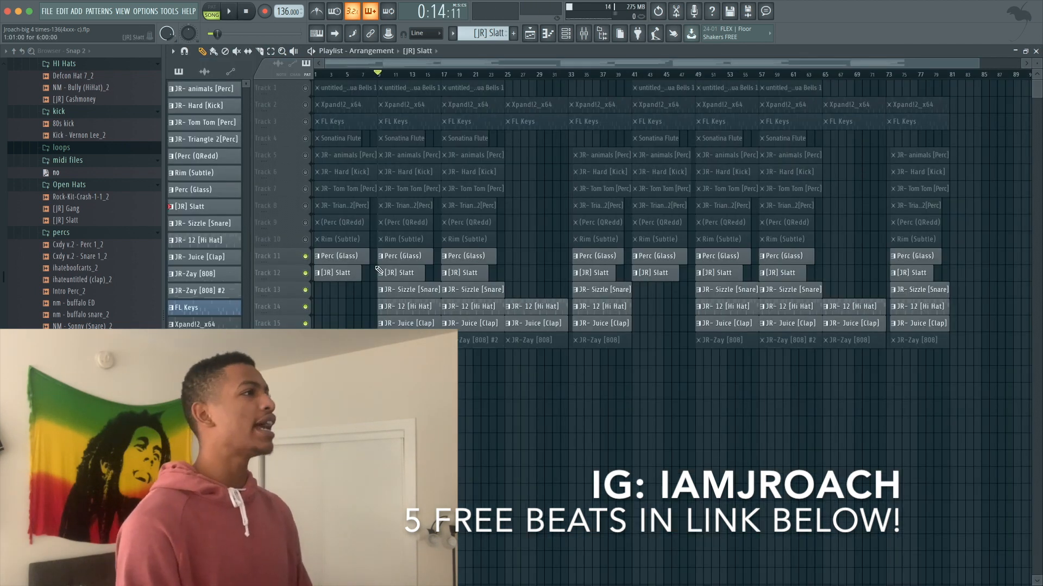
- Play the Perc (Glass) pattern in the piano roll and return to the playlist
double_click(403, 263)
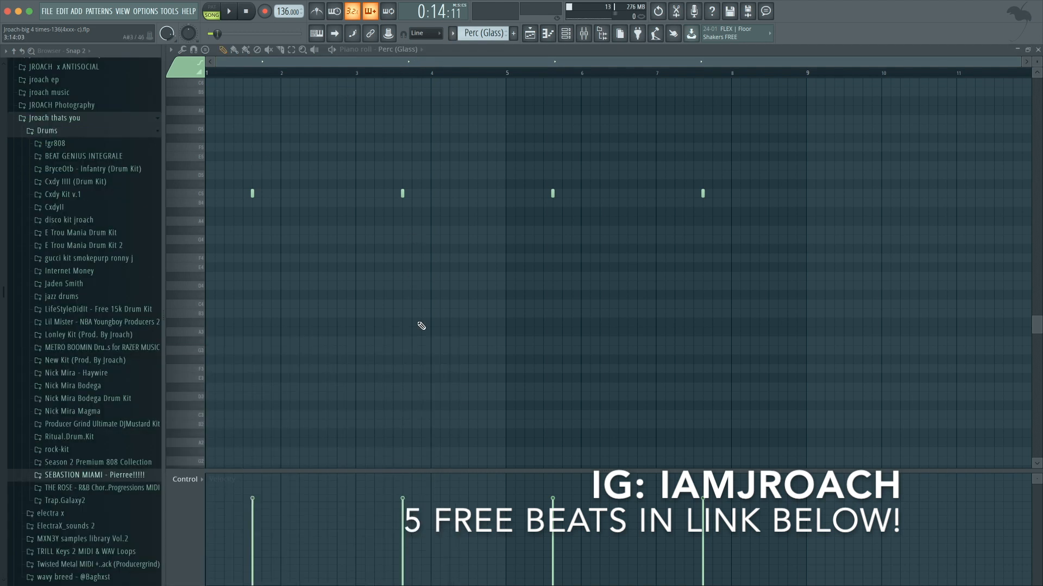
key(space)
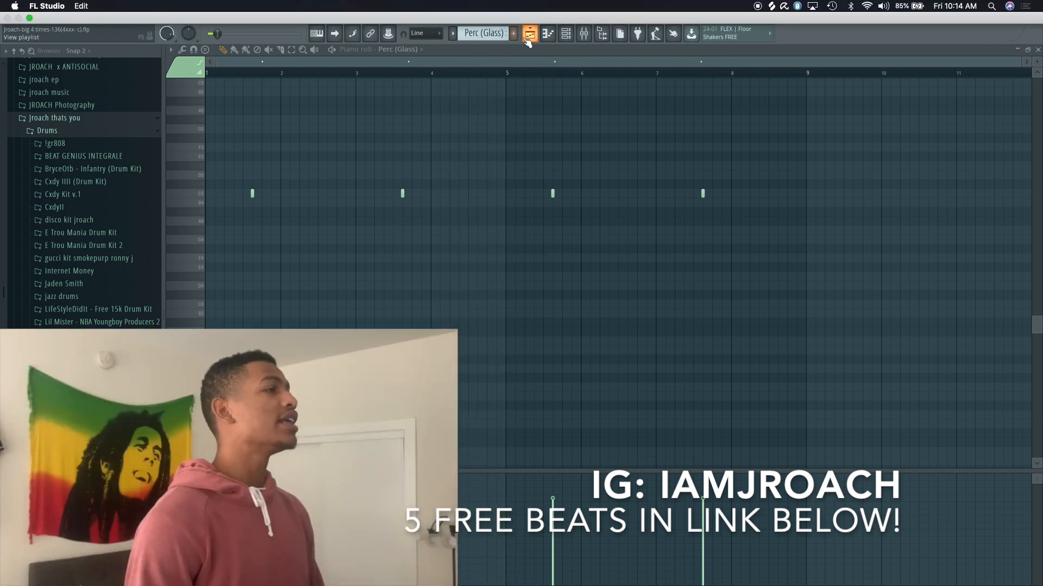
click(529, 33)
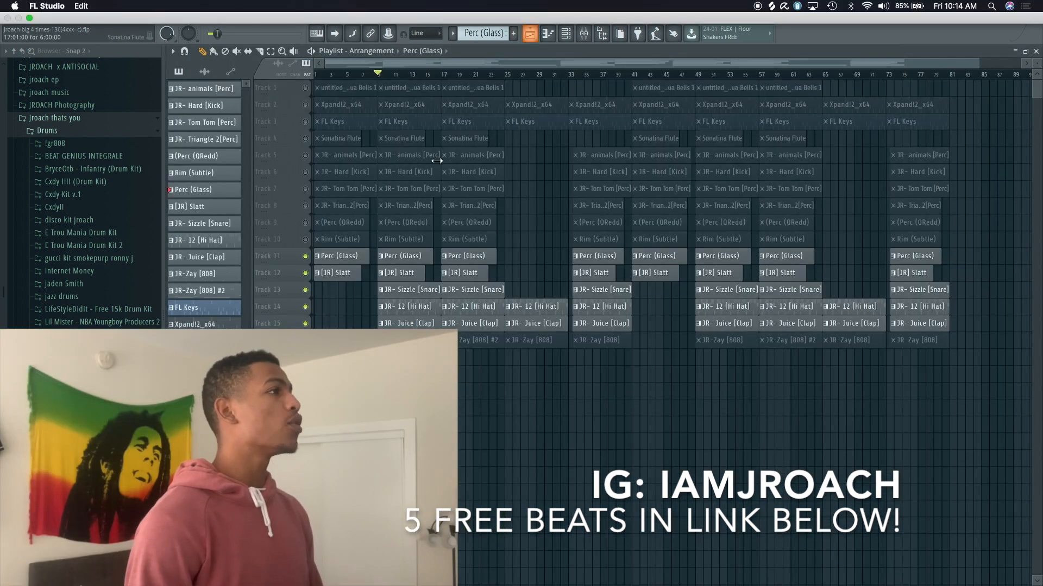
- Unmute the Rim (Subtle) track and play its pattern in the piano roll
click(307, 240)
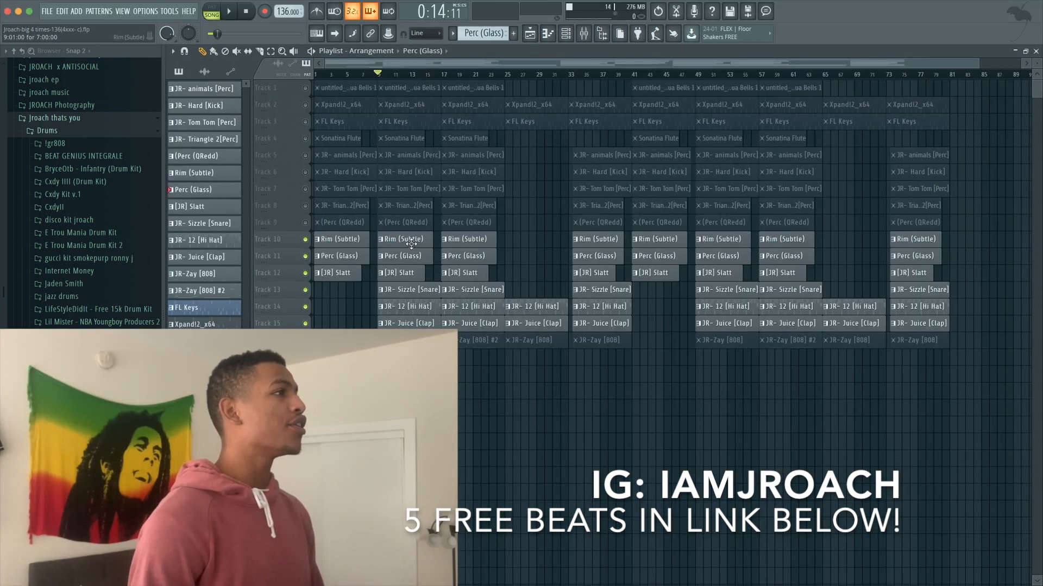
double_click(411, 244)
key(space)
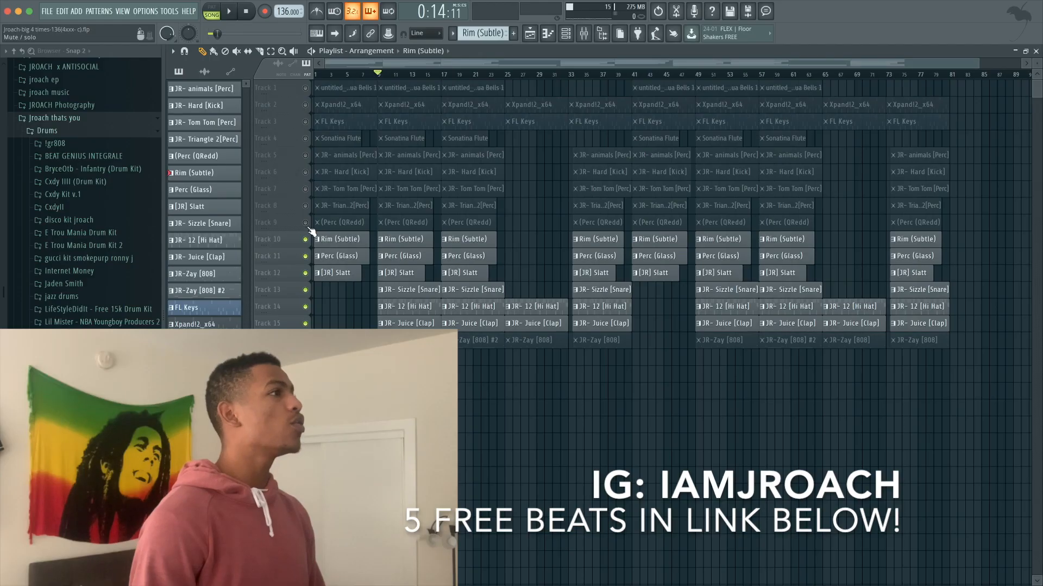
- Unmute the (Perc (QRedd) track and play its pattern in the piano roll
click(305, 223)
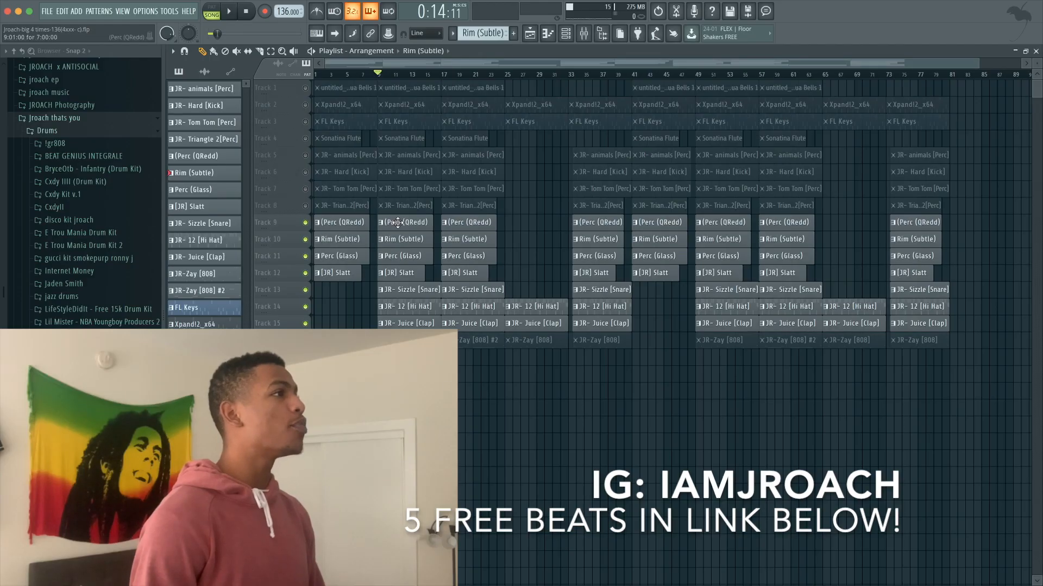
double_click(398, 222)
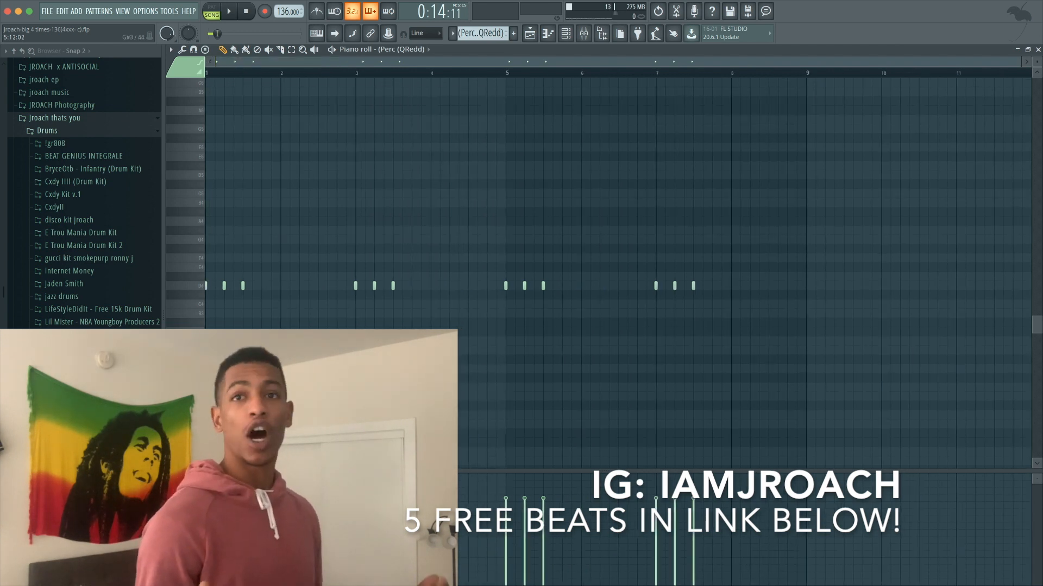
key(space)
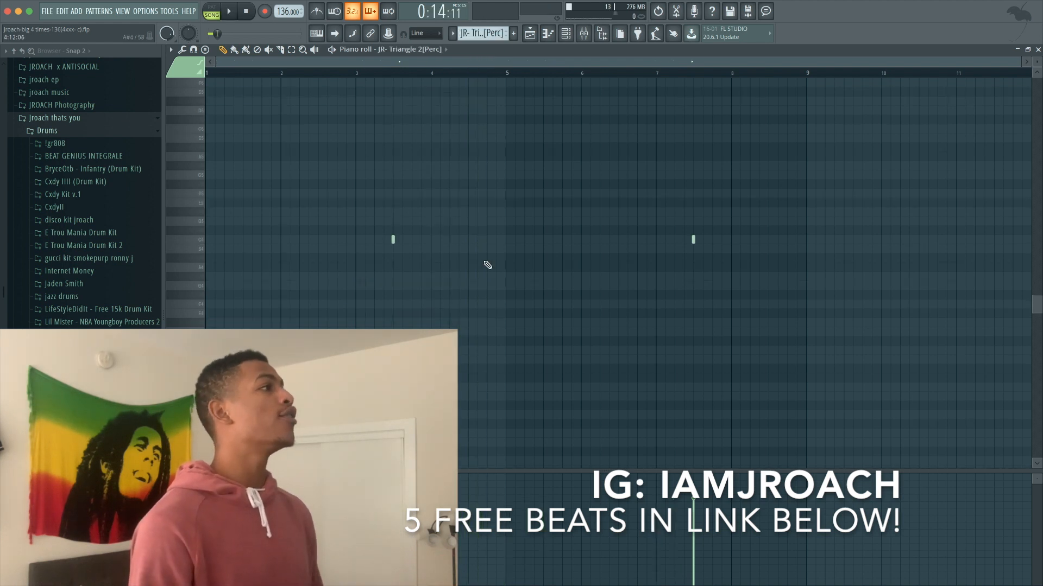
- Play the JR- Triangle 2[Perc] pattern in the piano roll and return to the playlist
key(space)
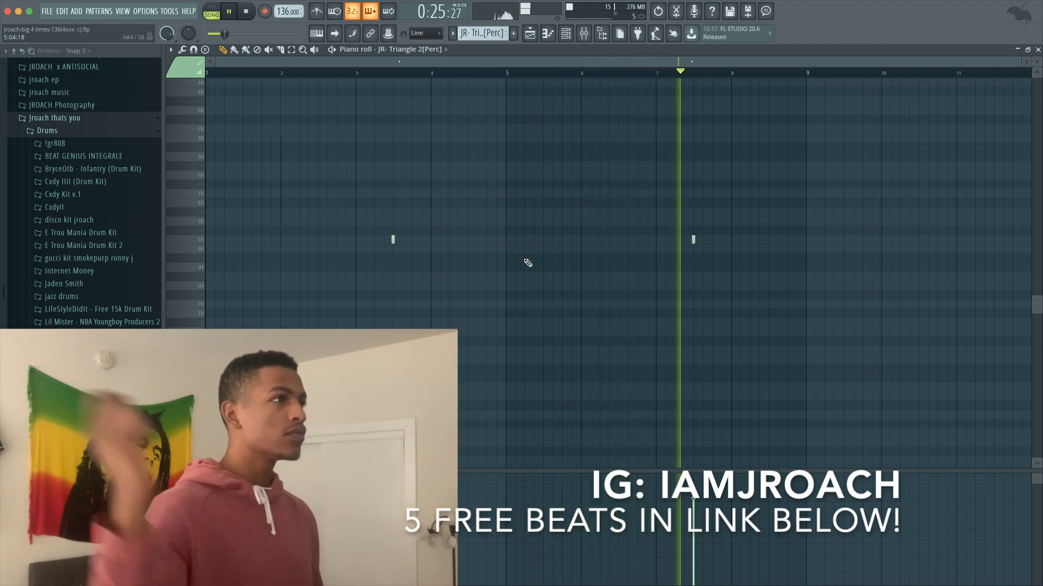
key(space)
click(541, 34)
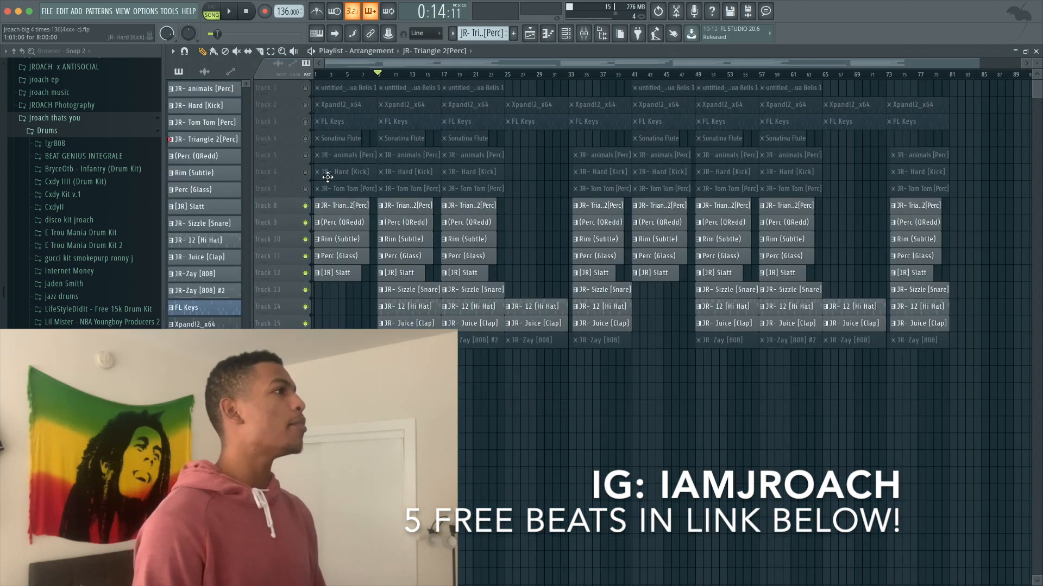
- Unmute the JR- Tom Tom [Perc] track and play its pattern in the piano roll
click(306, 189)
double_click(425, 188)
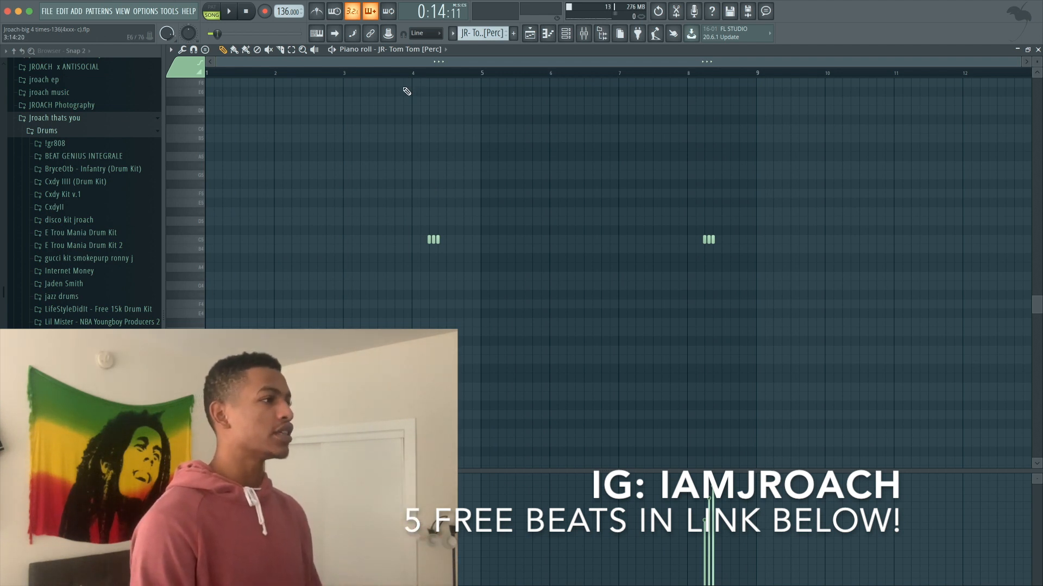
key(space)
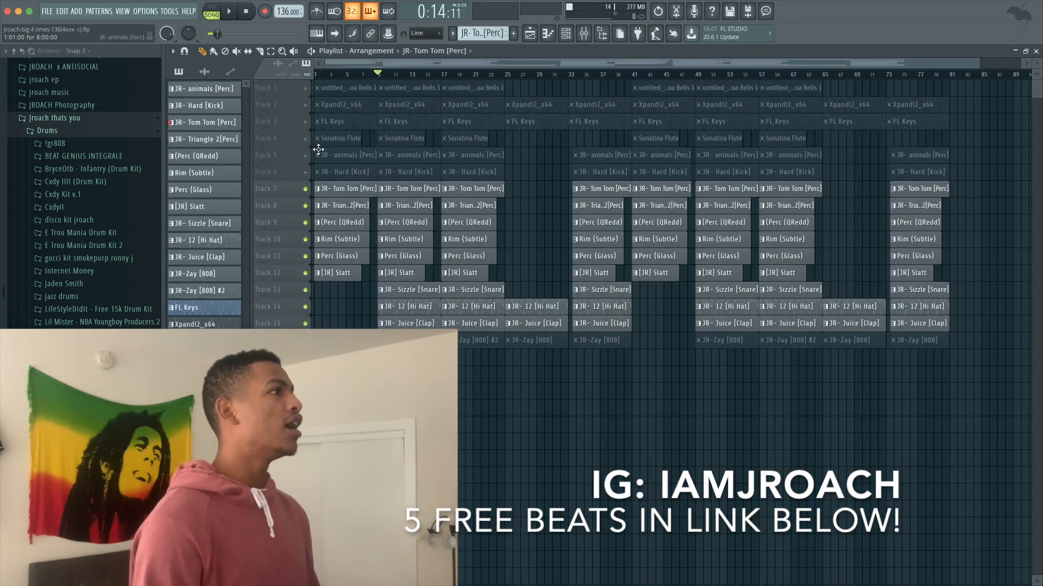
- Unmute the JR- animals [Perc] track, and view its channel in the channel rack while playing its pattern
click(307, 156)
double_click(428, 154)
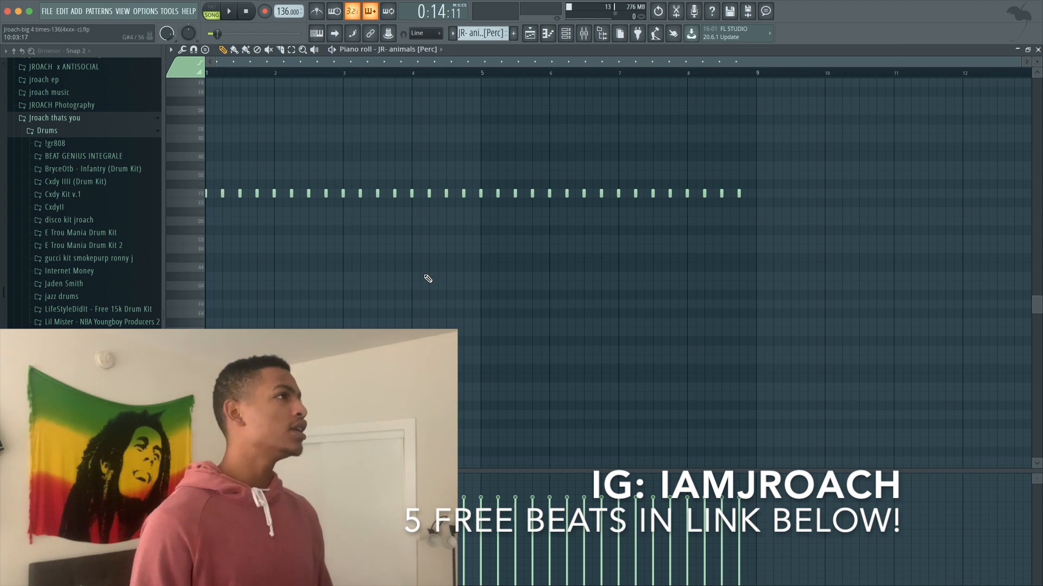
click(565, 34)
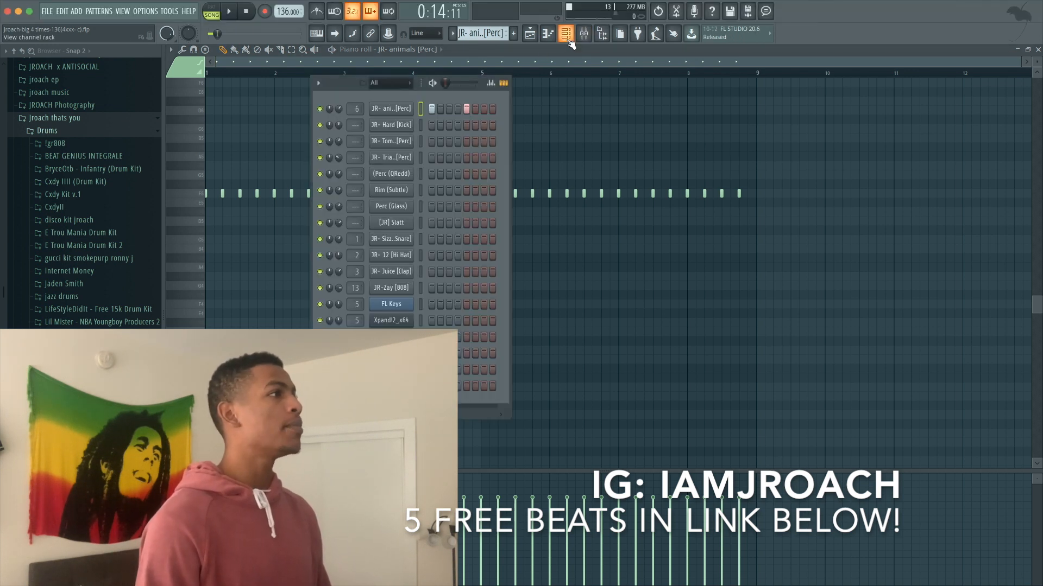
right_click(401, 107)
click(613, 129)
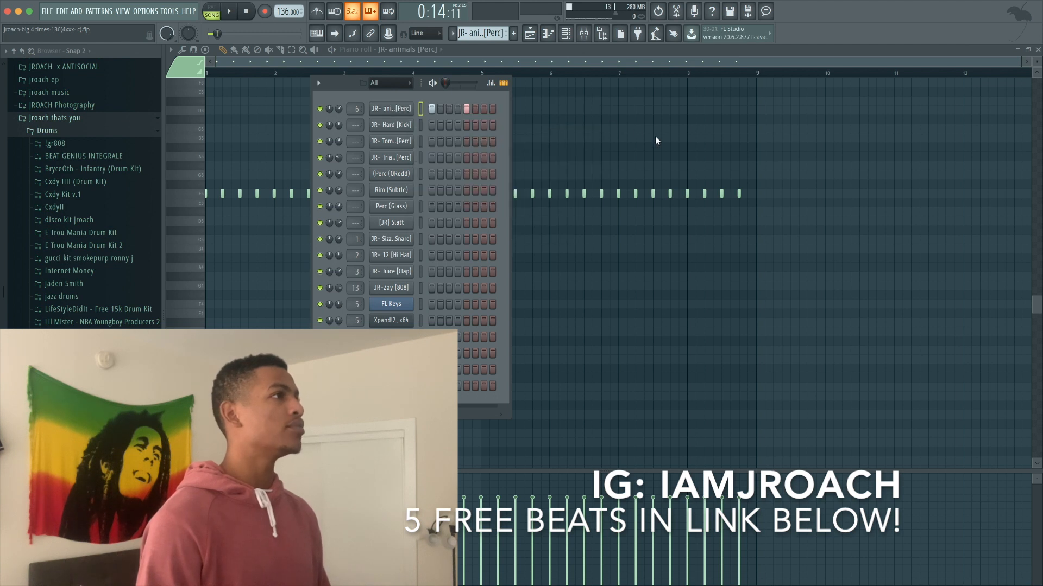
key(space)
click(557, 50)
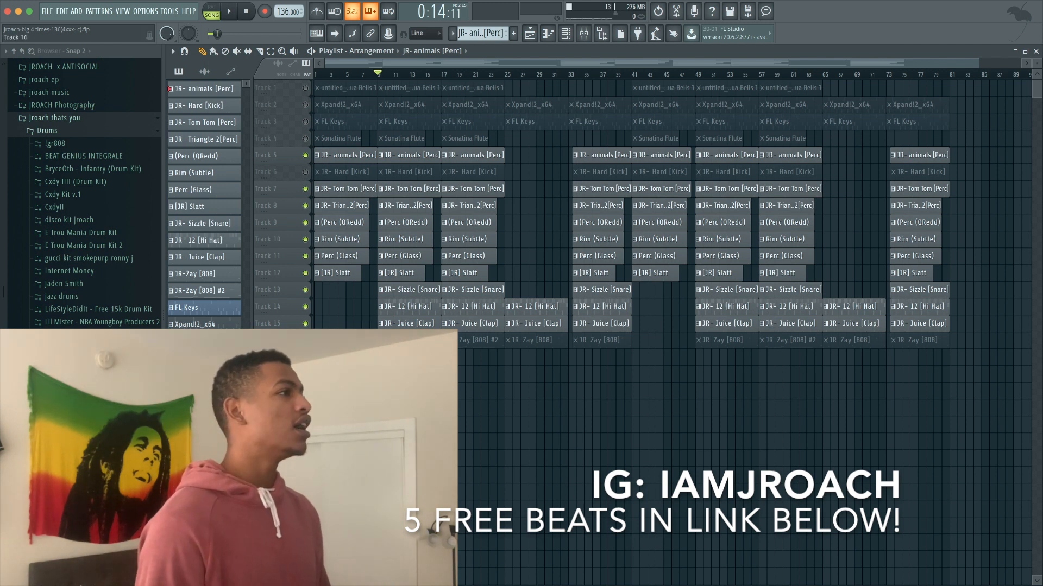
- Unmute melody tracks 1 to 4 and play the arrangement with the JR-Zay [808] track muted
click(305, 340)
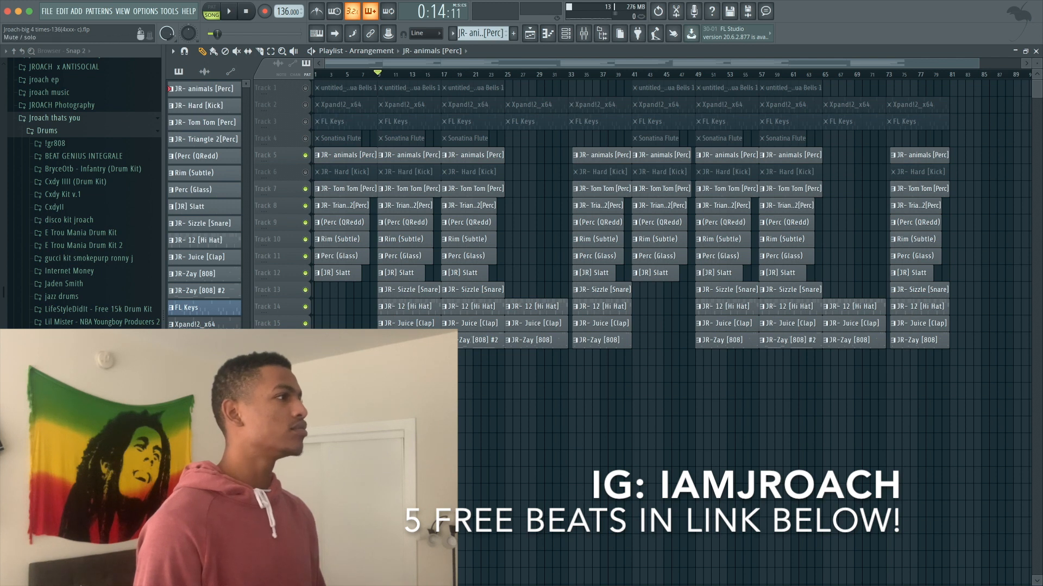
click(305, 340)
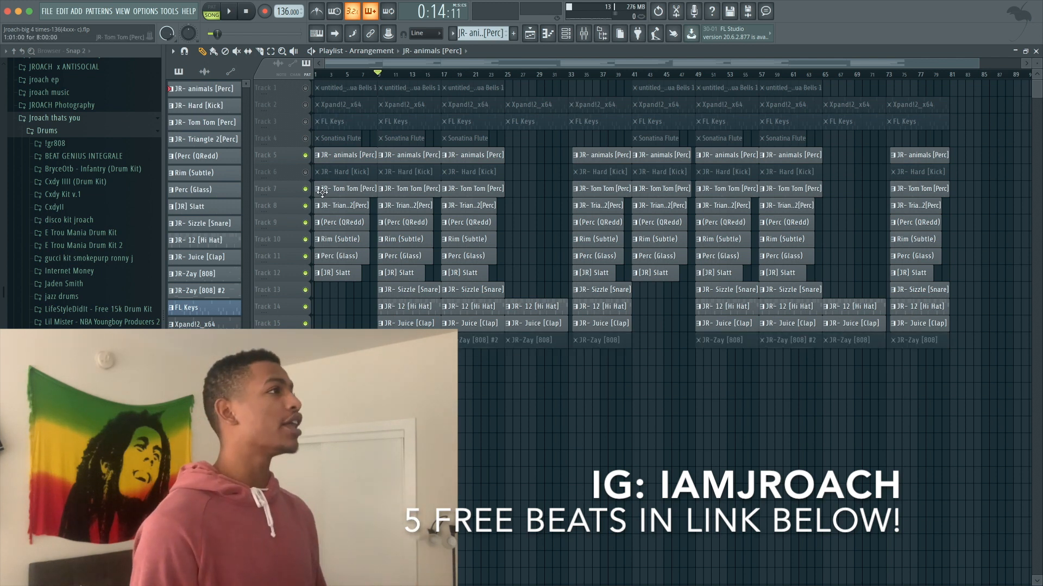
drag(313, 138, 311, 93)
key(space)
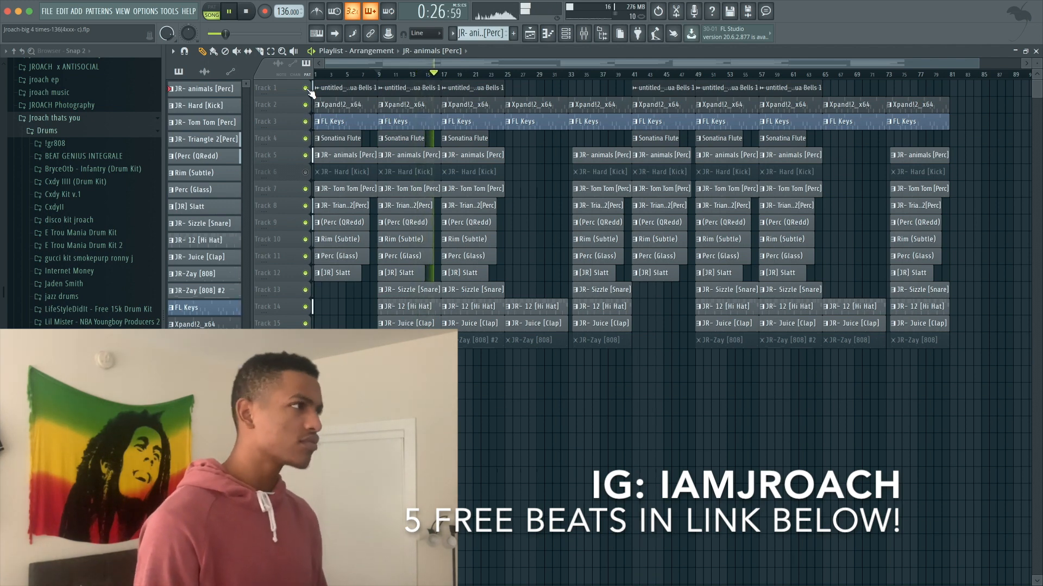
key(space)
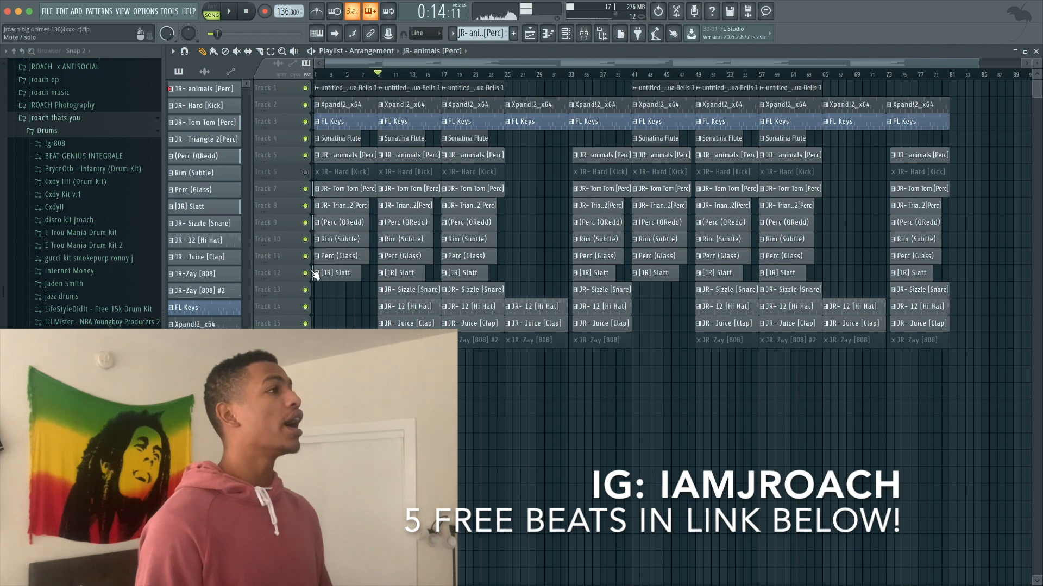
- Unmute the JR-Zay [808] track, open its pattern in the piano roll and check the mixer
click(306, 341)
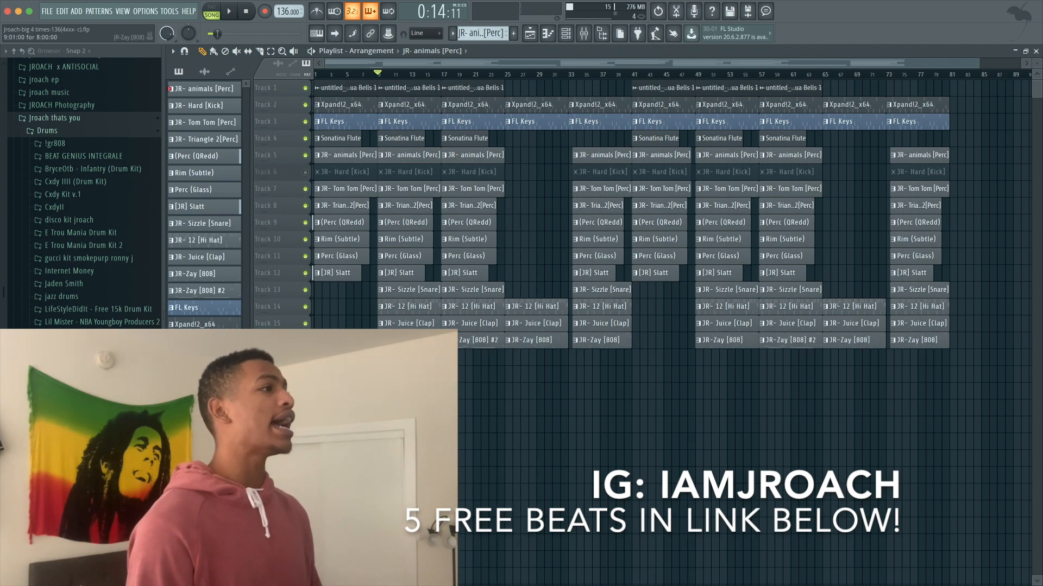
double_click(407, 340)
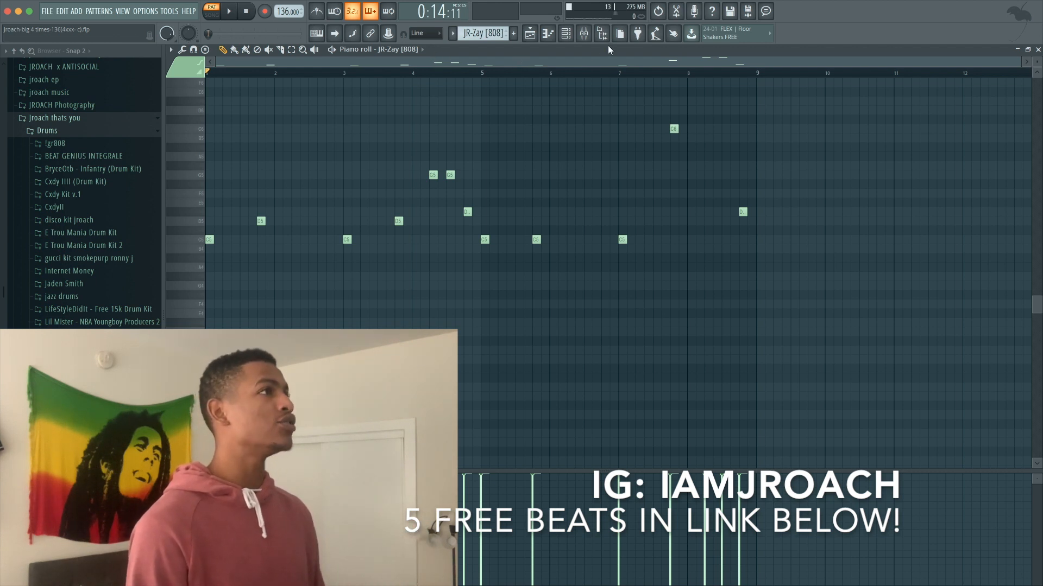
click(583, 35)
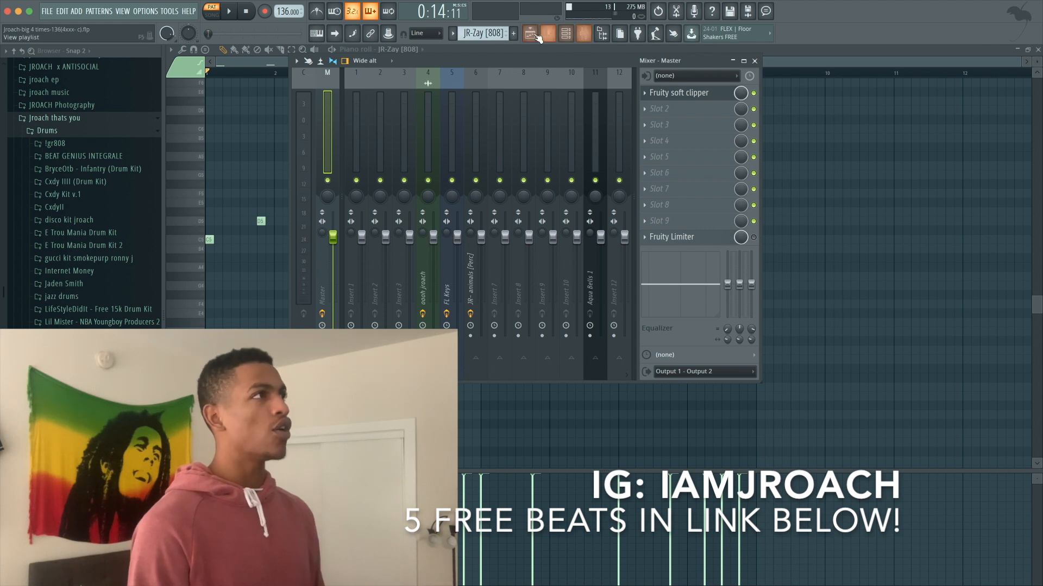
click(223, 76)
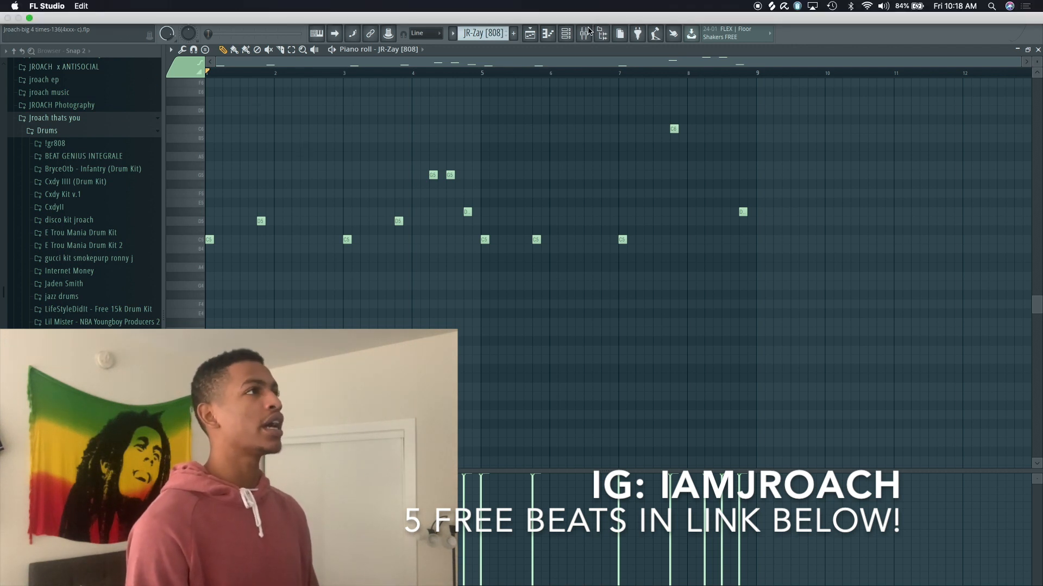
- Inspect the JR-Zay [808] channel's sampler settings and both pages of its precomputed effects
click(570, 35)
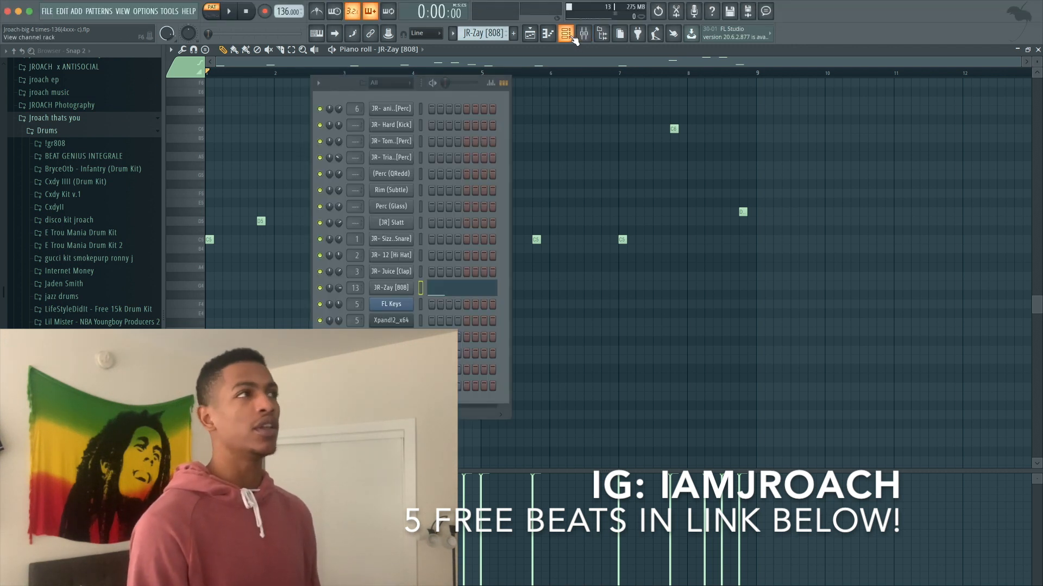
click(403, 289)
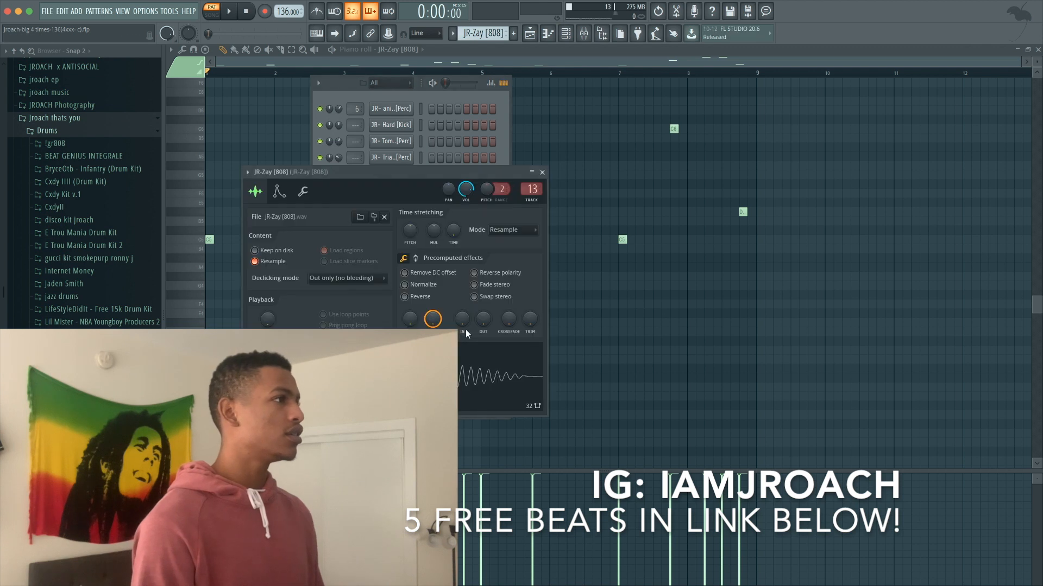
click(416, 259)
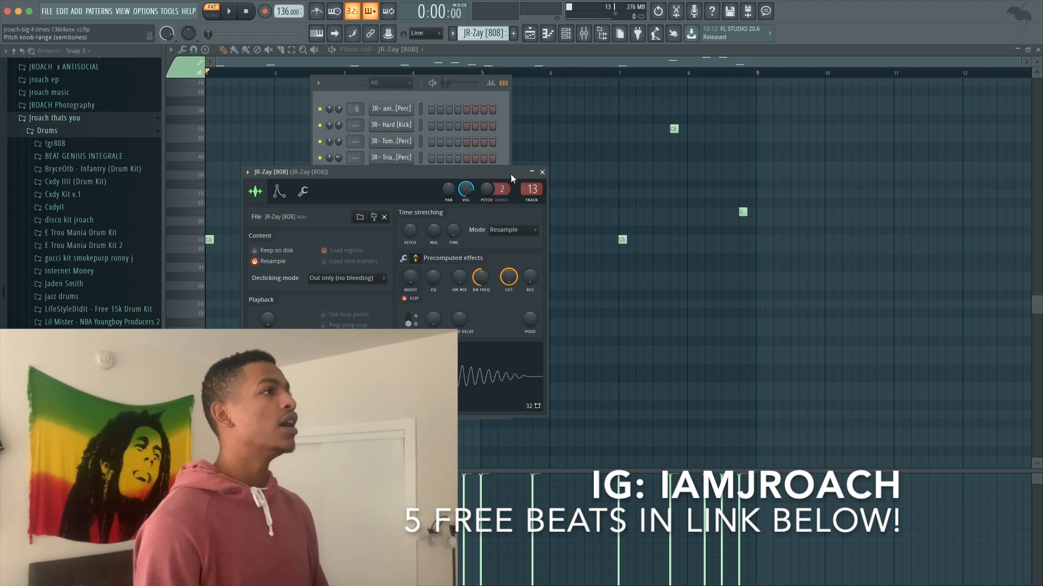
click(542, 172)
key(F6)
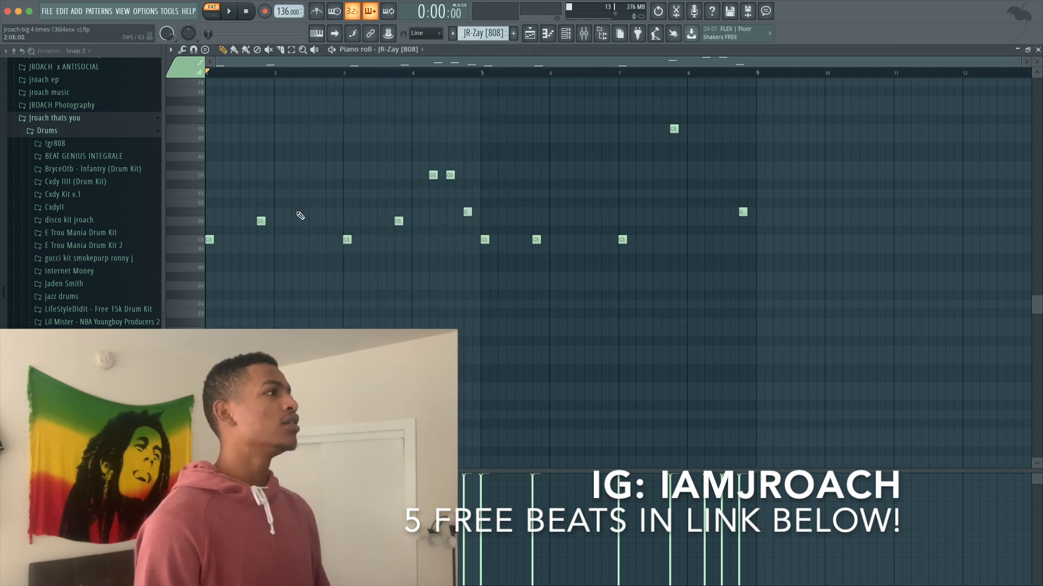
- Play the JR-Zay [808] pattern in the piano roll and view its highest notes
key(space)
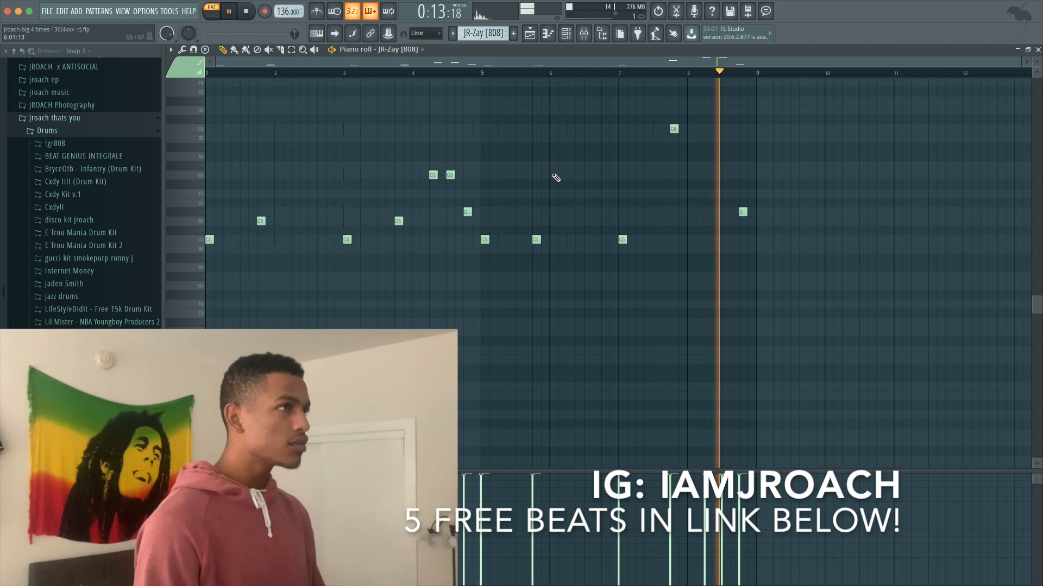
scroll(615, 257, up, 5)
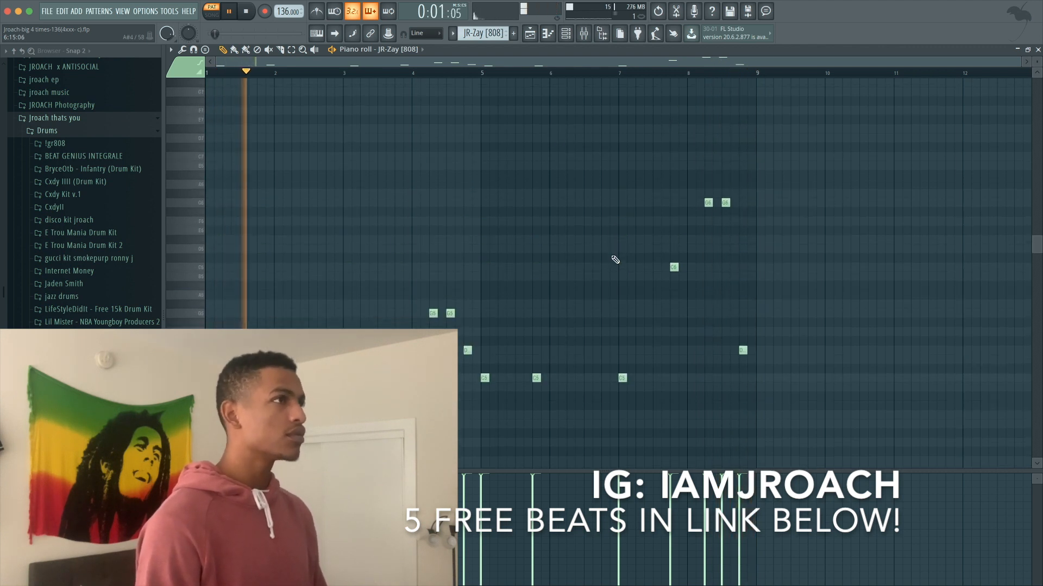
key(space)
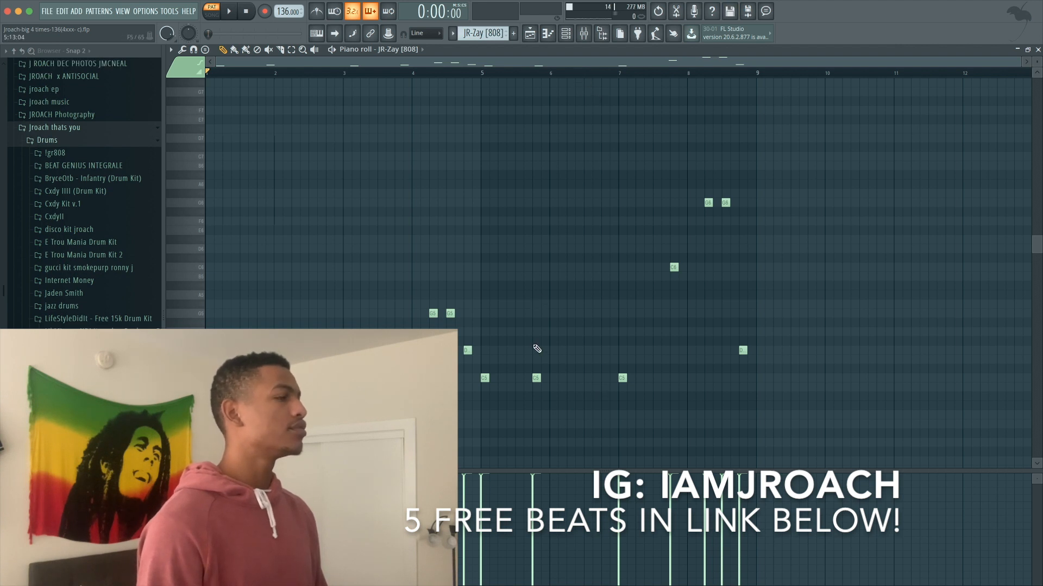
- Try a D5 note above the second C5 note in bar 5, and play the arrangement in the playlist from bar 9
click(537, 383)
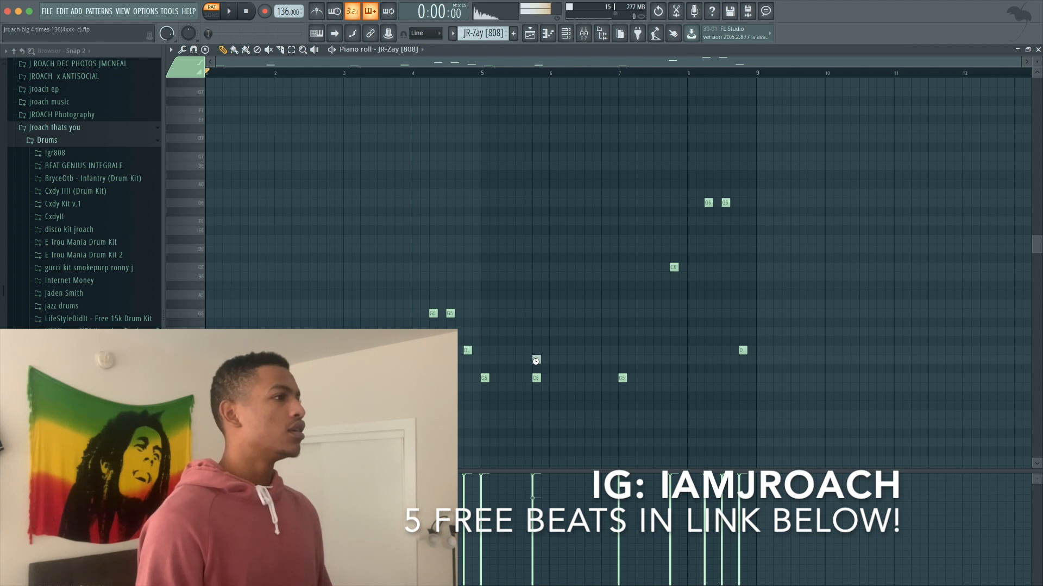
click(532, 36)
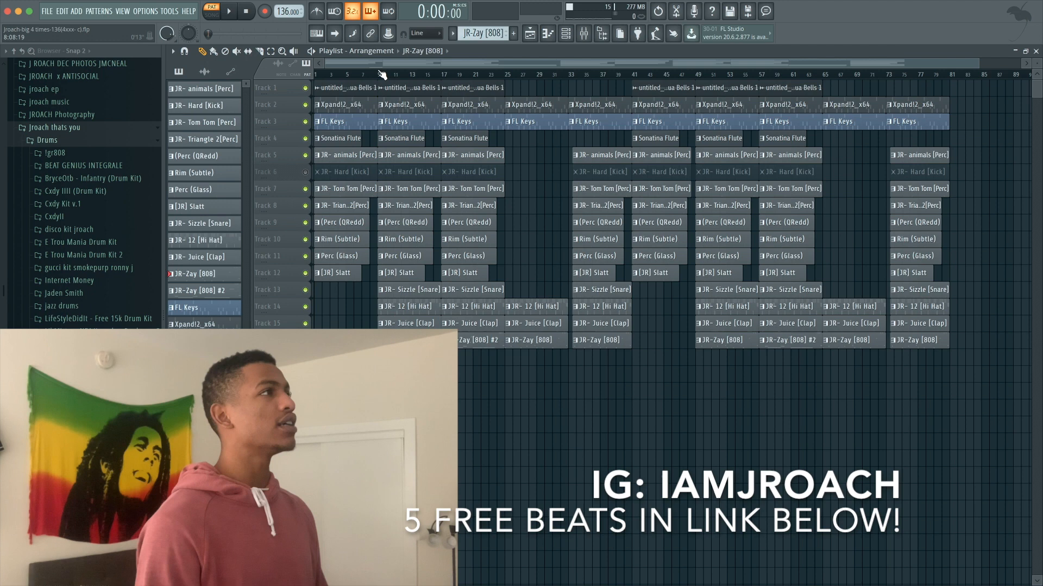
key(space)
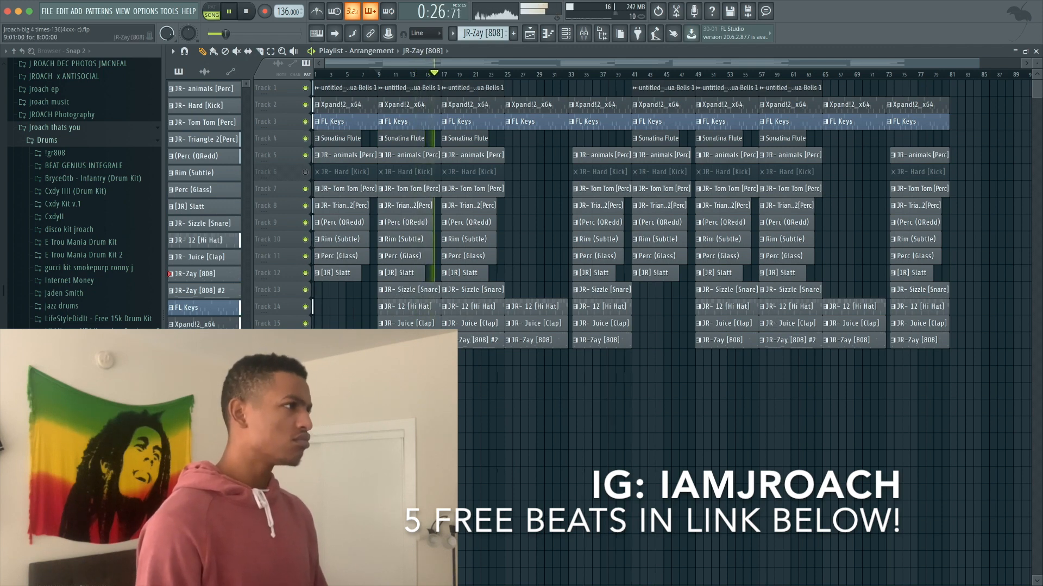
key(space)
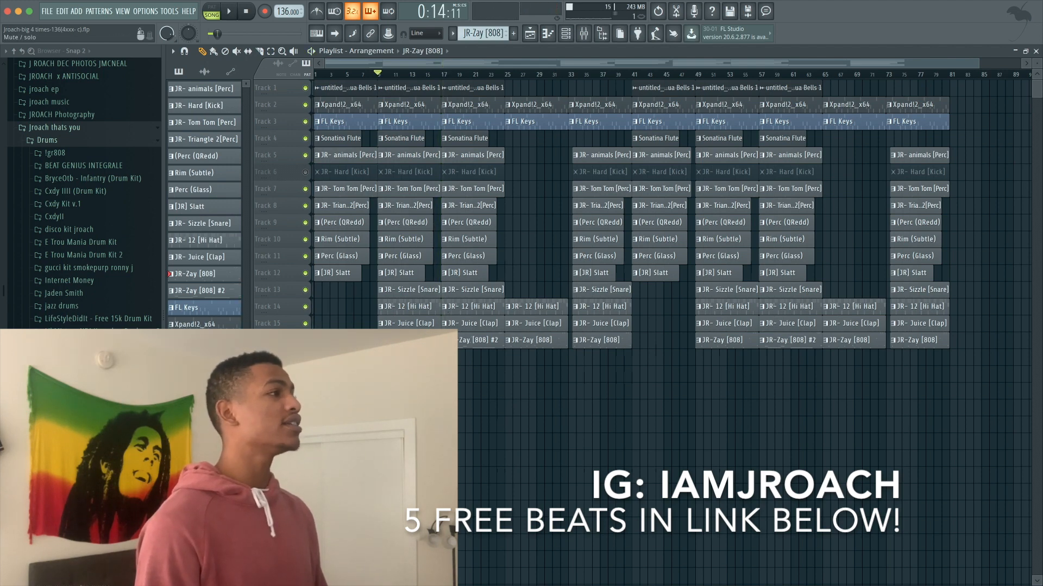
key(space)
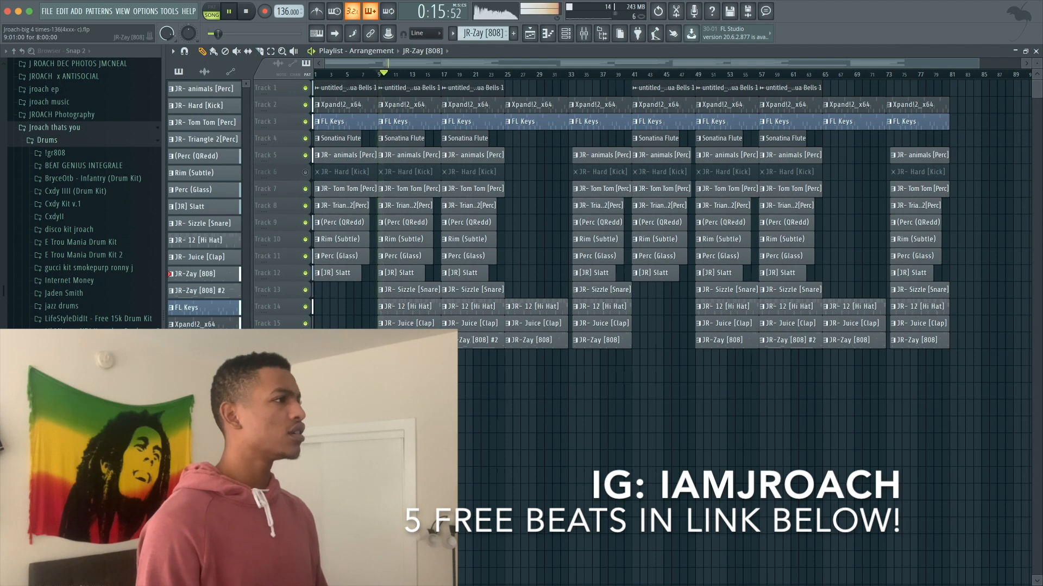
- Reopen the JR-Zay [808] pattern in the piano roll and transpose all its notes up two octaves
double_click(389, 341)
scroll(375, 377, left, 3)
key(ctrl+Up)
key(ctrl+Up)
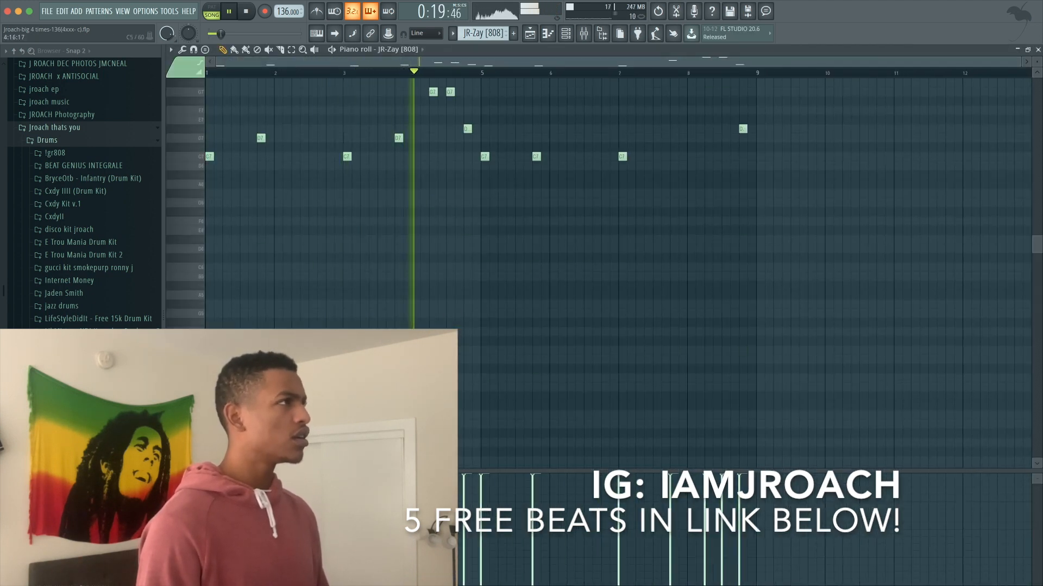
key(space)
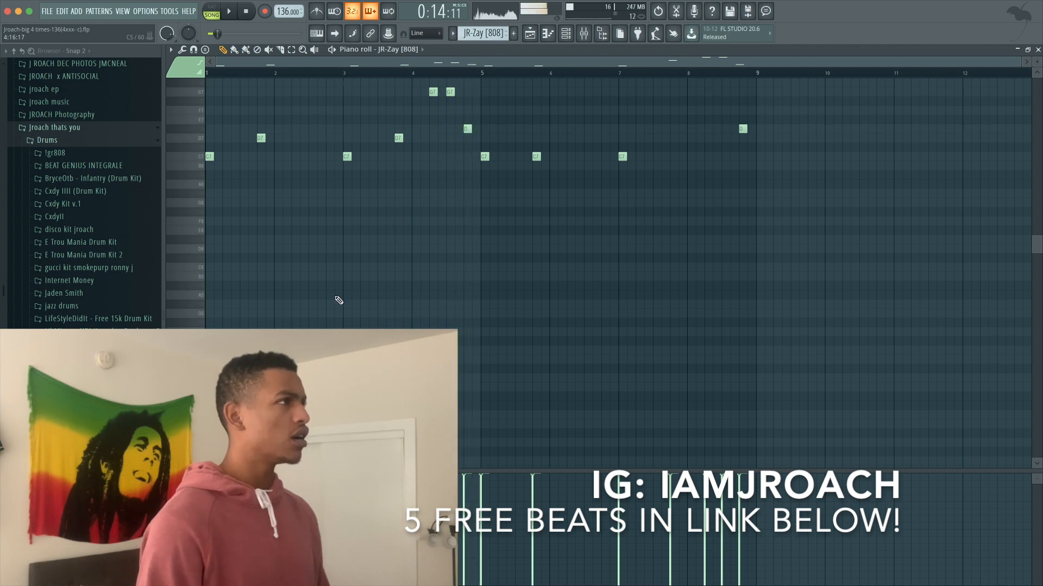
- Change the D#7 notes ending bars 4 and 8 to D7, and the second C7 note in bar 5 to D7
click(467, 138)
key(space)
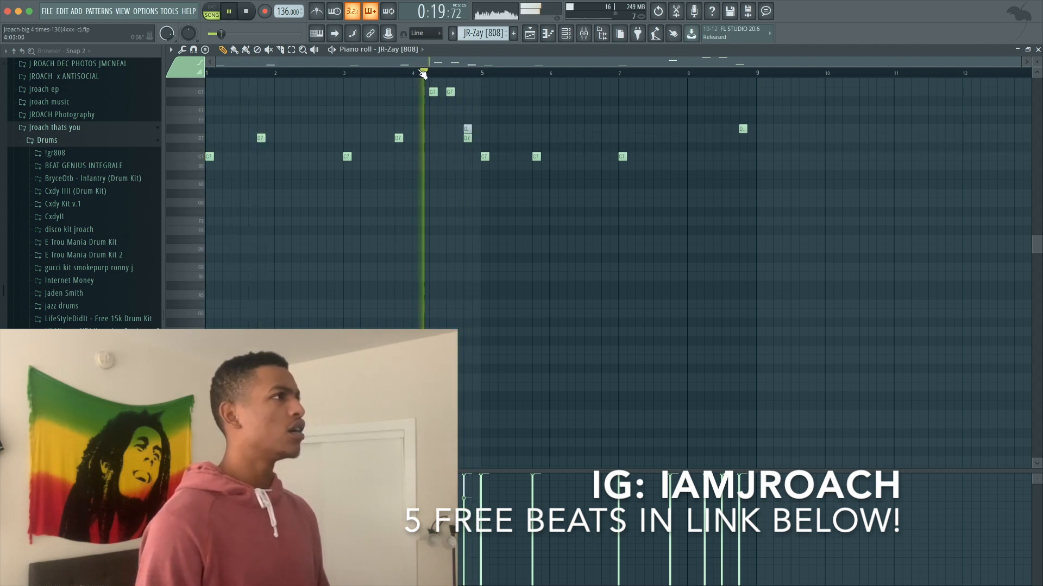
right_click(466, 129)
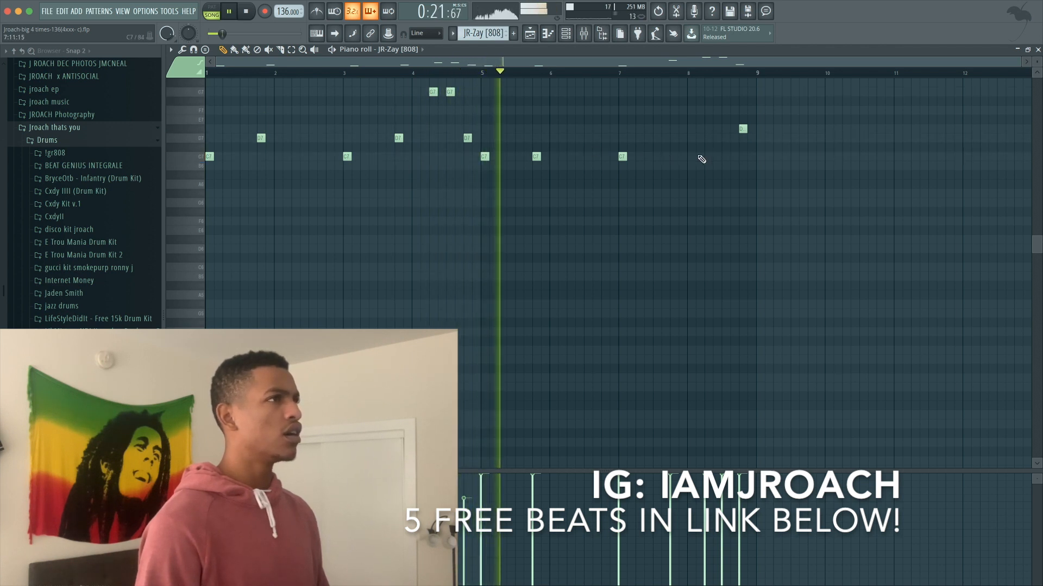
click(567, 194)
right_click(537, 158)
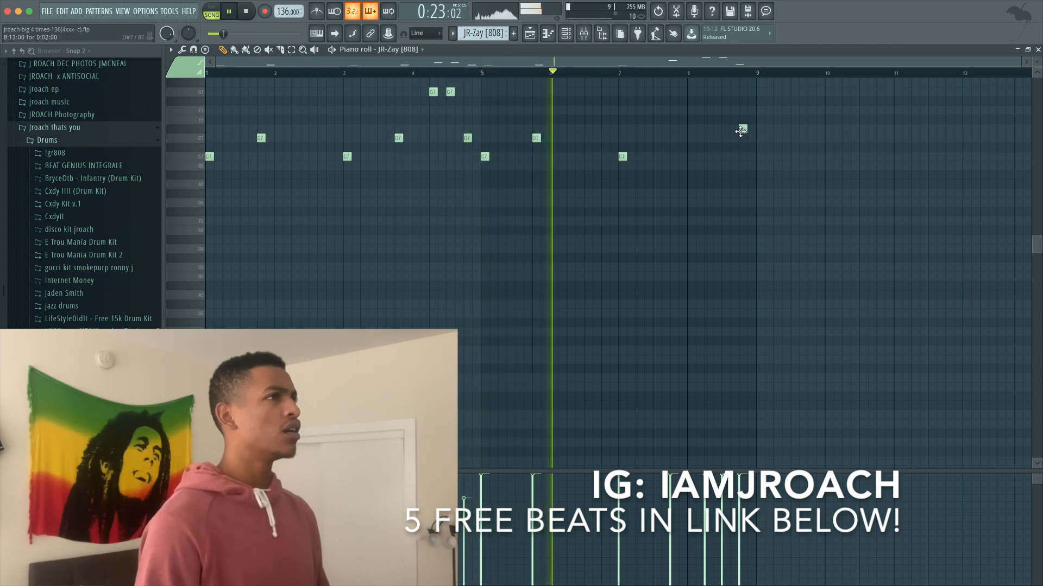
scroll(741, 129, up, 4)
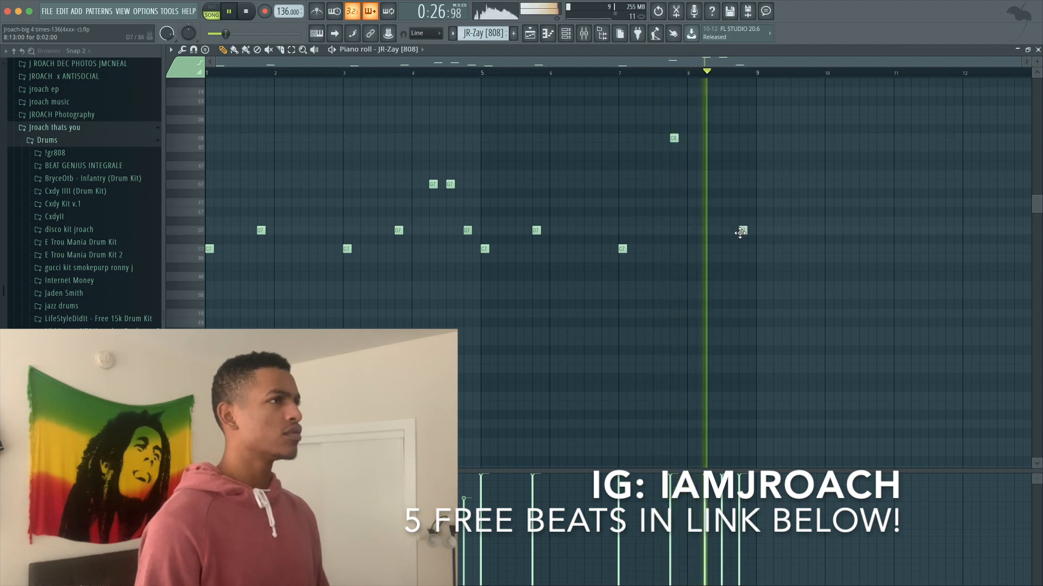
drag(741, 223, 740, 234)
scroll(739, 234, up, 4)
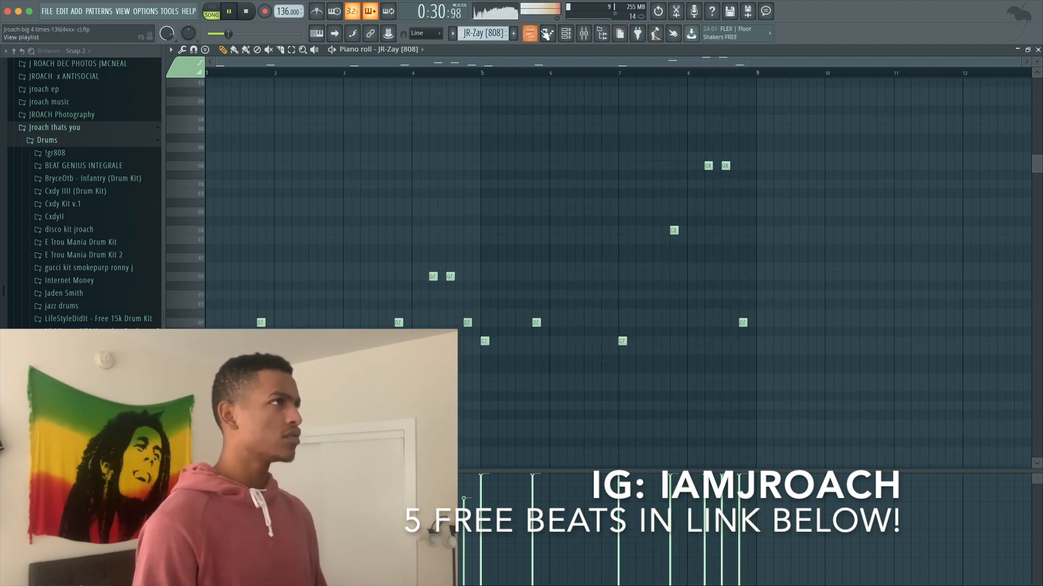
- Check the channel rack and transpose all the JR-Zay [808] notes down two octaves
click(565, 33)
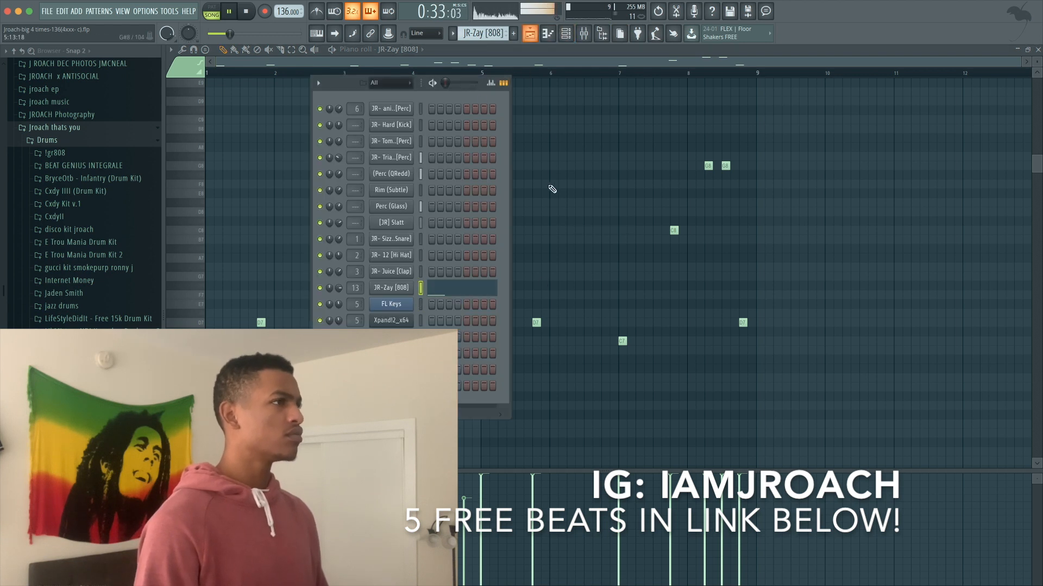
right_click(571, 217)
key(super+Down)
key(super+Down)
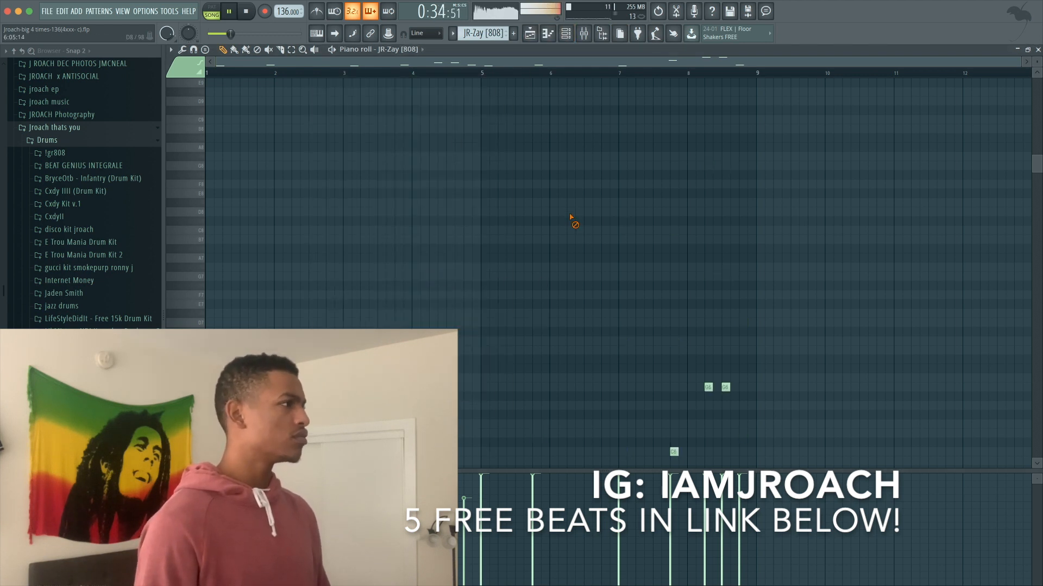
- Open the JR-Zay [808] #2 pattern from the playlist and raise the C6 note at the end of bar 7 to D6
click(535, 33)
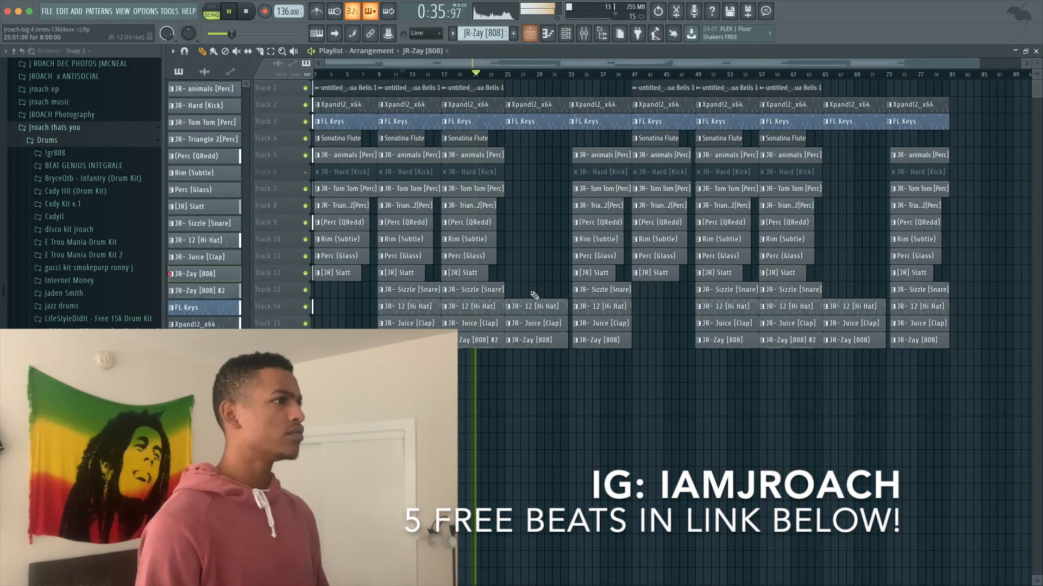
double_click(468, 341)
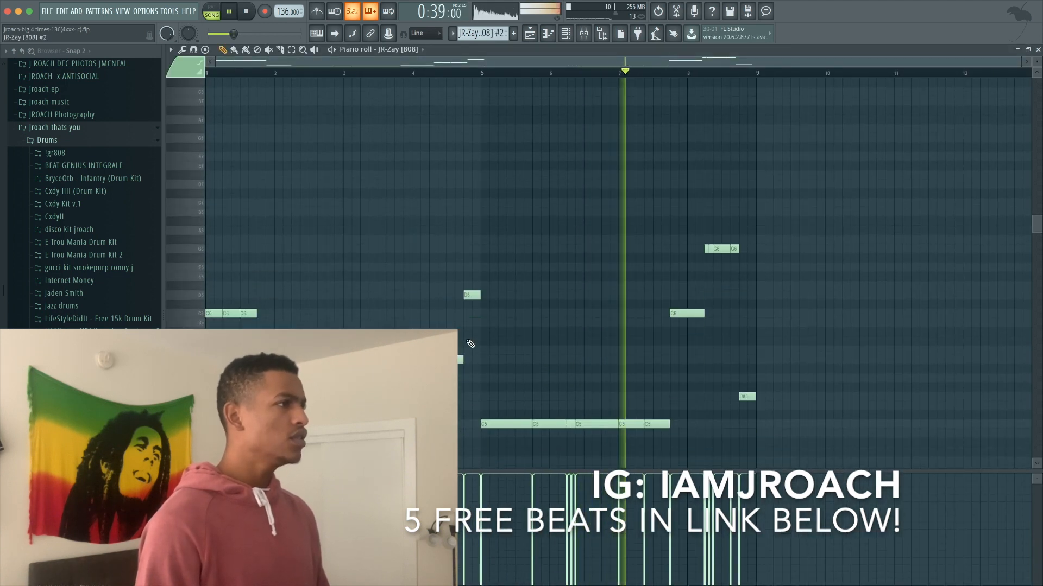
scroll(470, 344, down, 1)
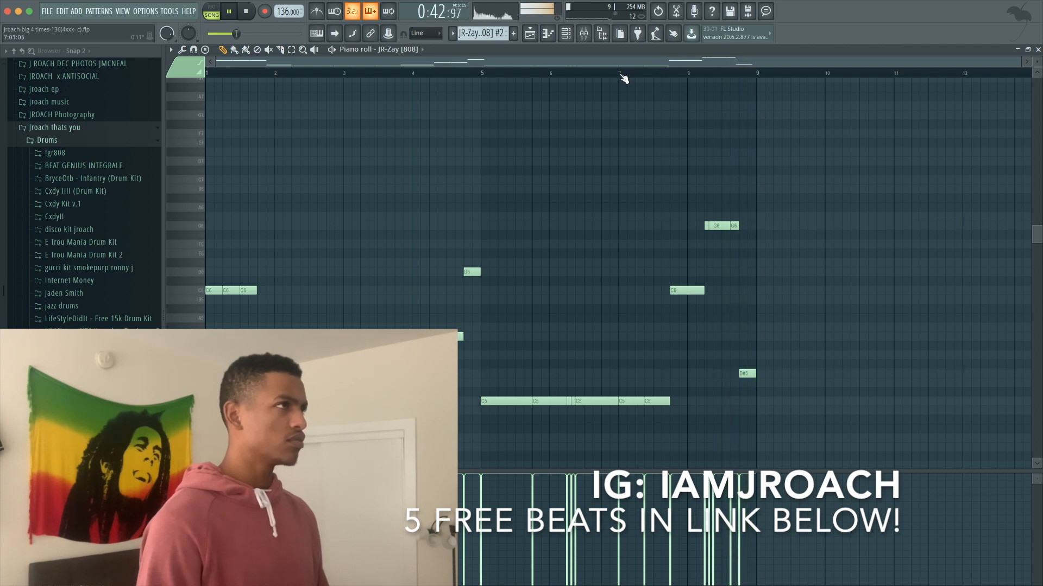
key(space)
drag(679, 292, 673, 270)
key(space)
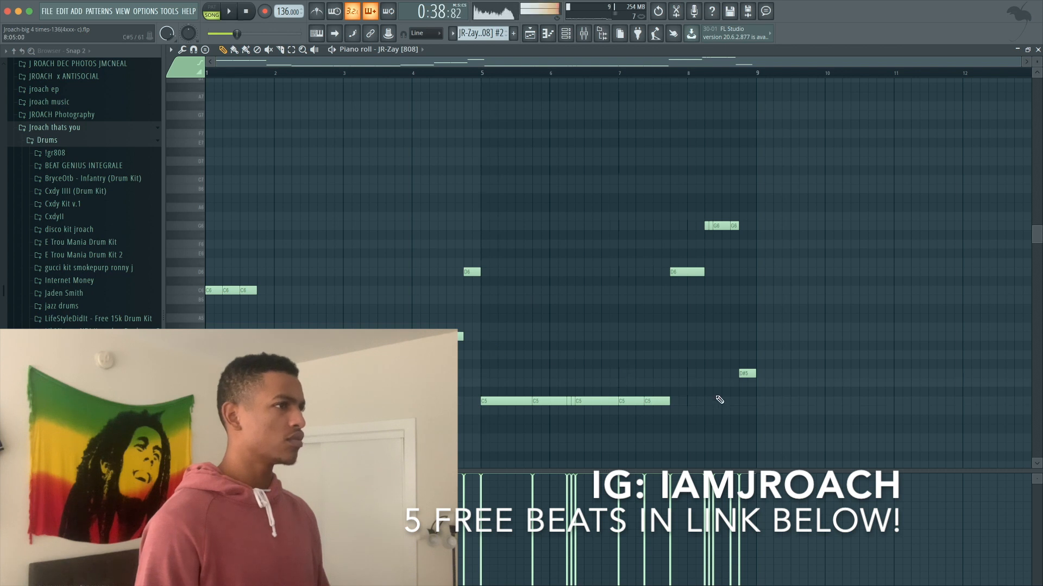
- Transpose all the pattern's notes up two octaves and replace the last C7 note in bar 7 with a B6 note
key(ctrl+Up)
key(ctrl+Up)
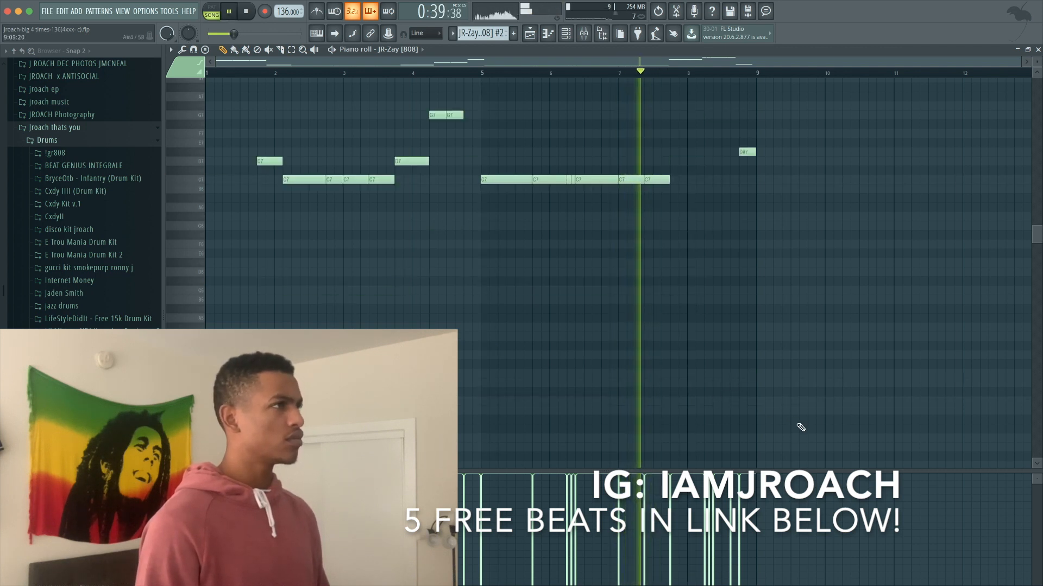
click(653, 190)
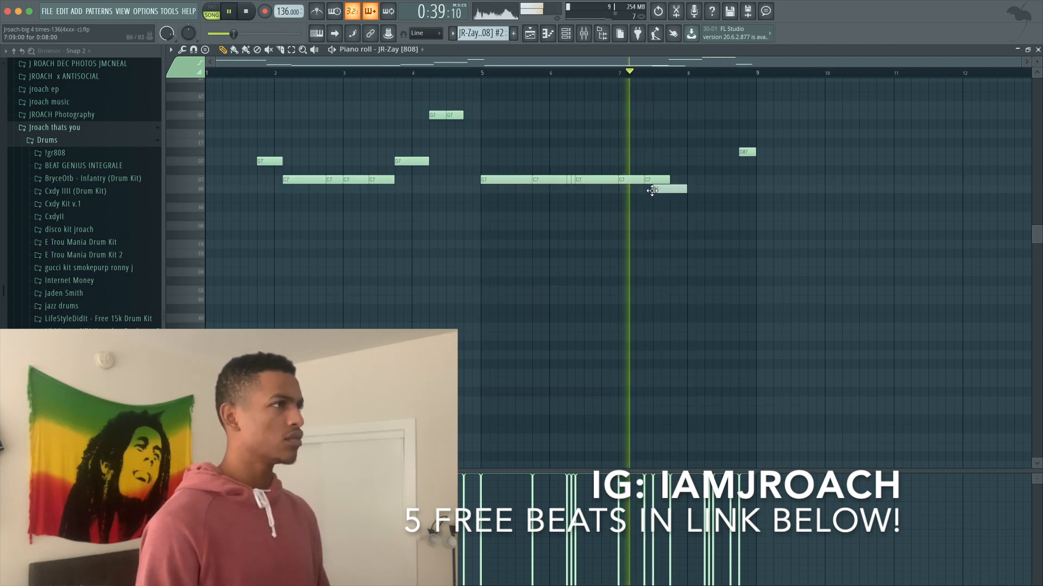
key(space)
drag(672, 190, 665, 191)
key(space)
right_click(655, 178)
key(space)
- Play the end of the pattern and lower the final D#7 note in bar 8 to D7
scroll(678, 182, up, 2)
key(space)
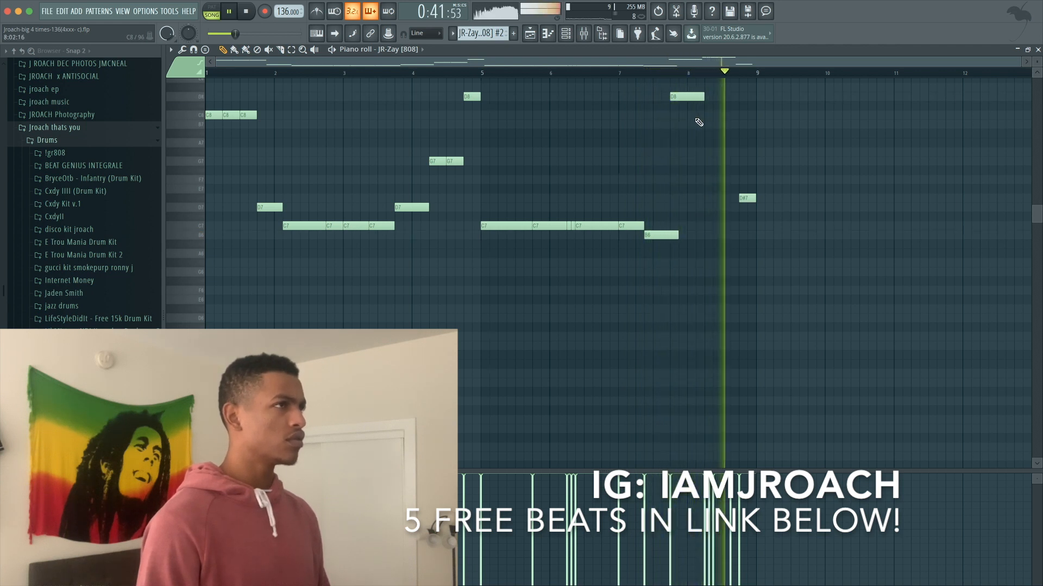
scroll(733, 196, up, 1)
key(space)
key(space)
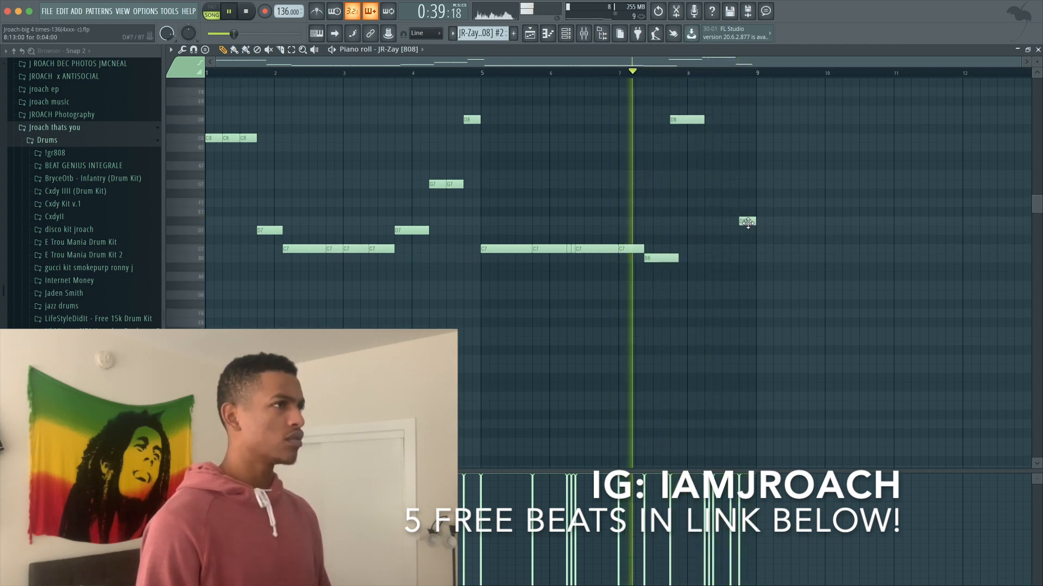
drag(748, 222, 748, 231)
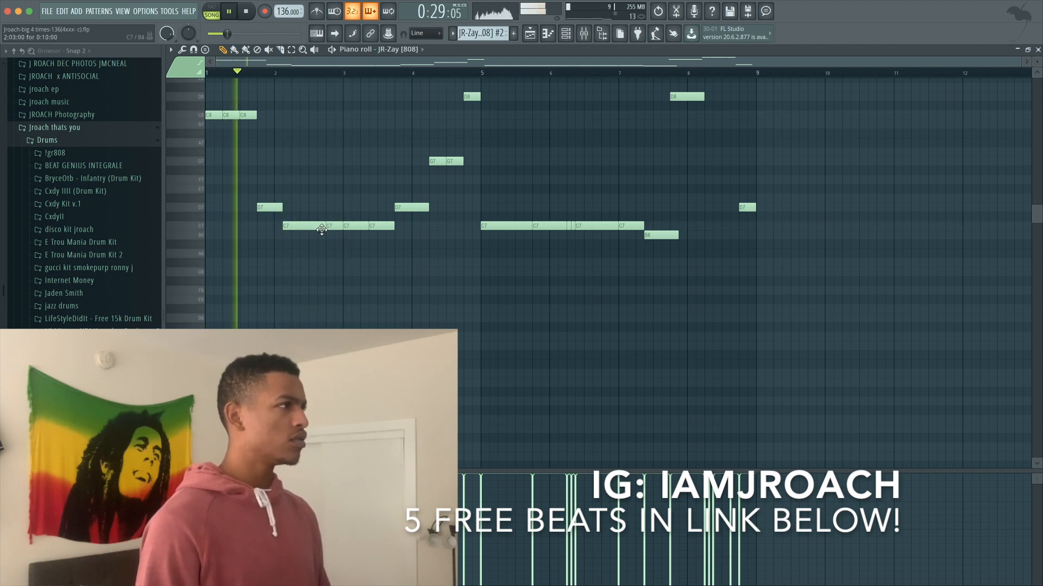
- Lower the last C7 note in bar 2 and the last C7 note in bar 3 to B6, and replay them
drag(333, 227, 330, 237)
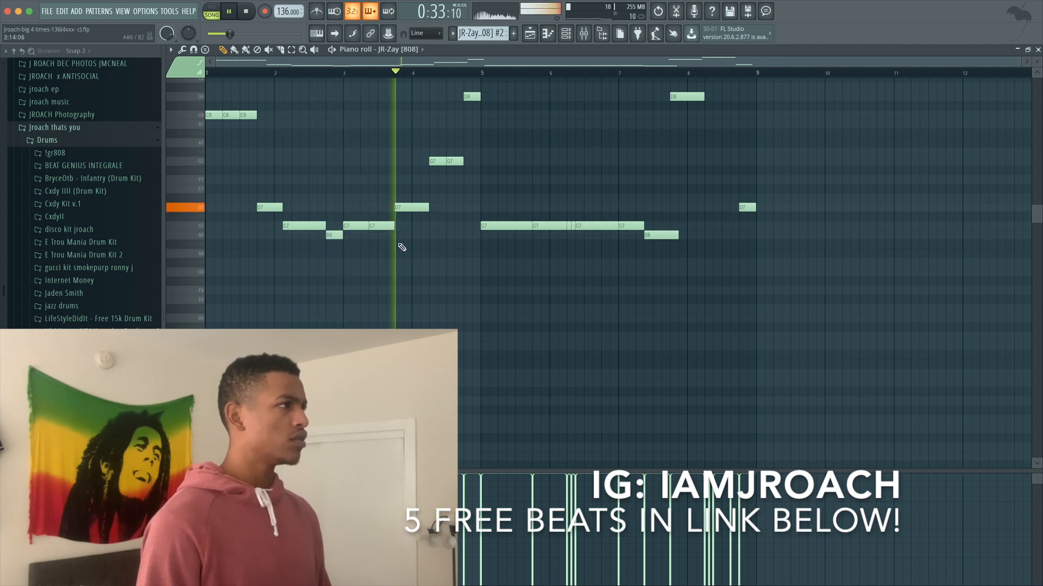
drag(384, 227, 384, 237)
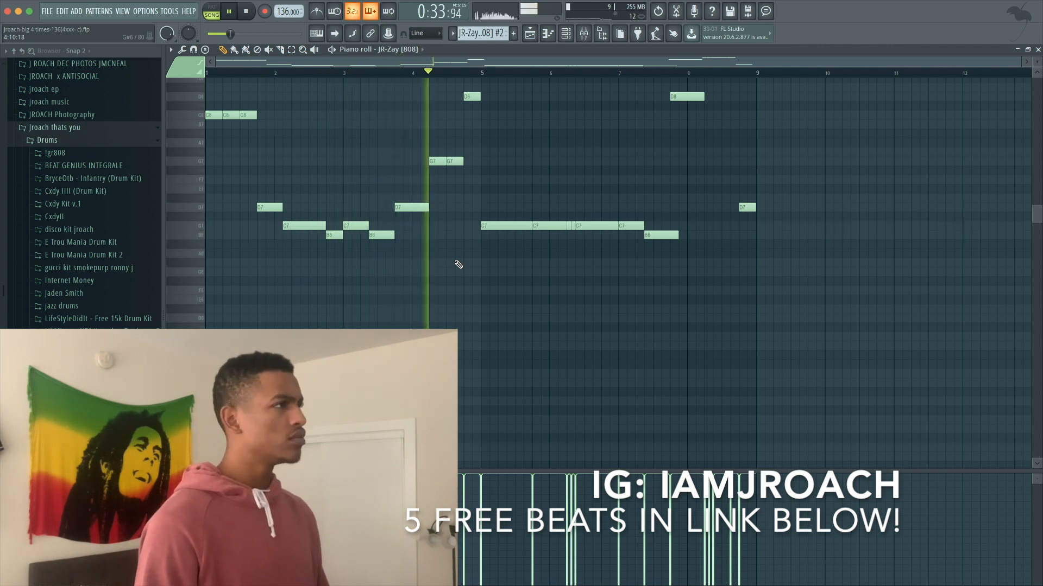
key(space)
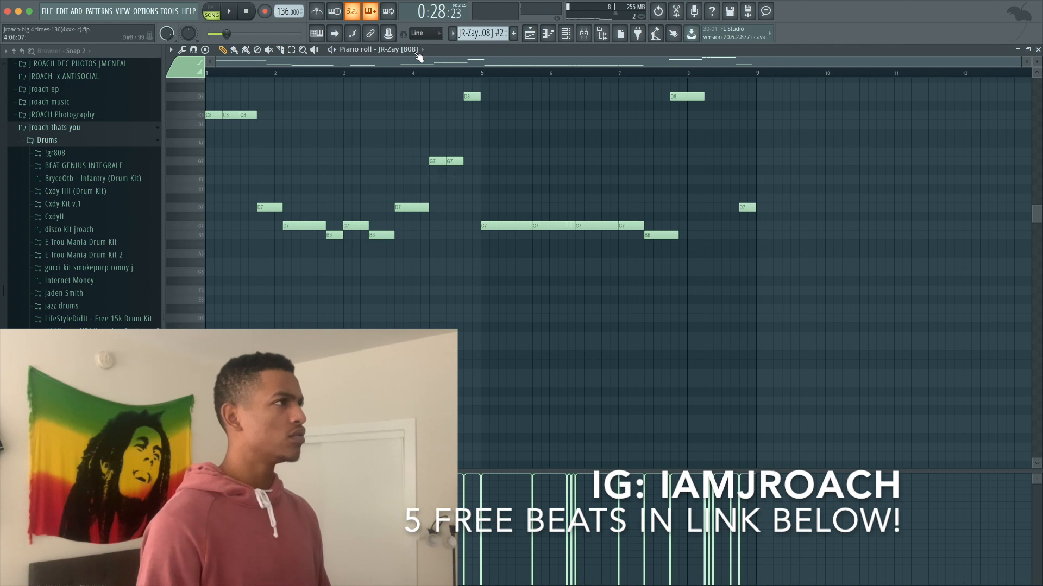
key(space)
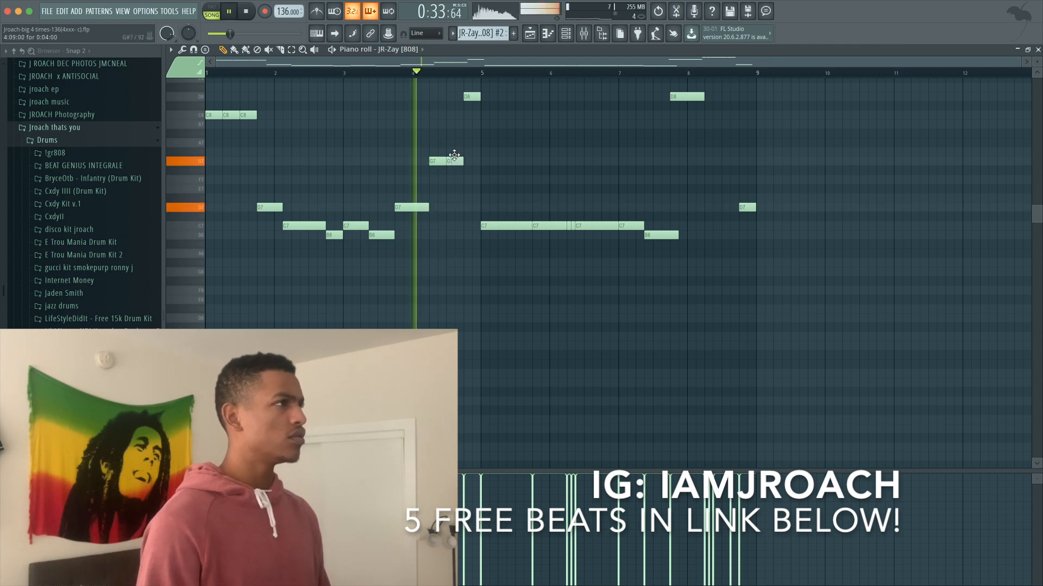
- Try the second G7 note in bar 4 a semitone lower at F#7 and move it back to G7
drag(454, 156, 453, 165)
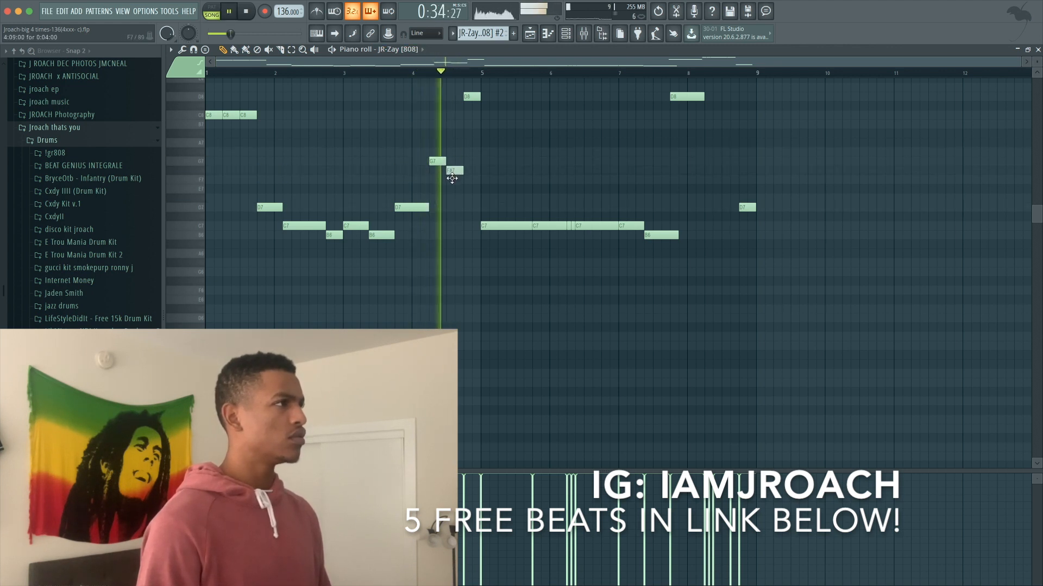
key(space)
key(space)
drag(451, 178, 450, 169)
key(space)
key(space)
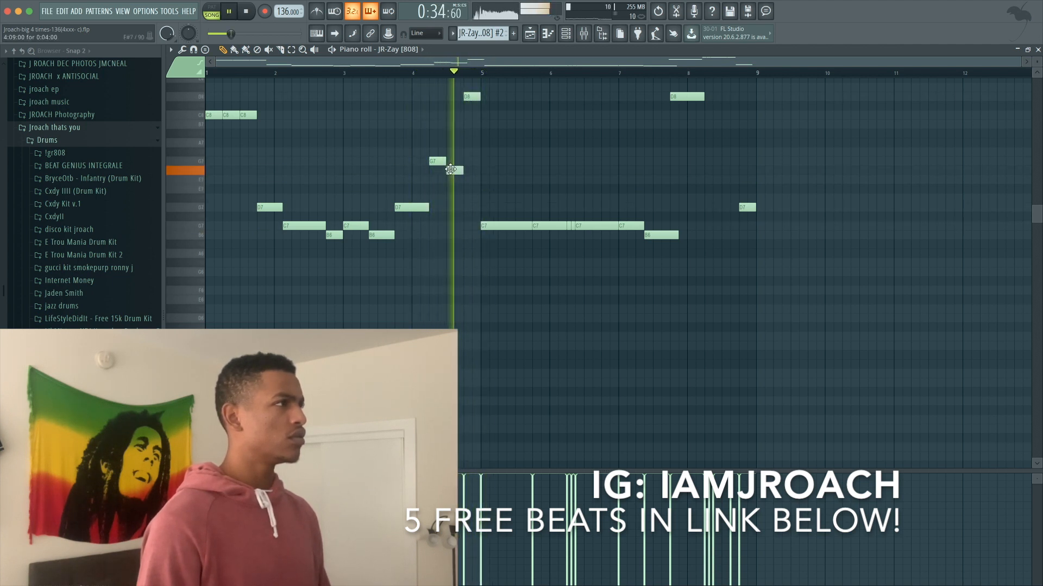
drag(451, 169, 451, 162)
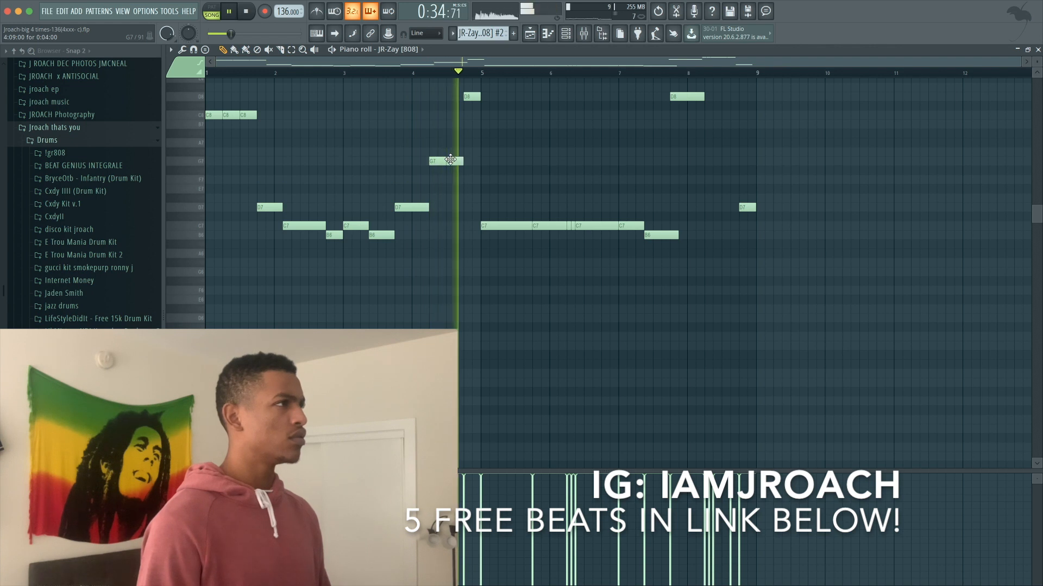
- Replay the pattern and raise the second C7 note in bar 5 to D7
key(space)
key(space)
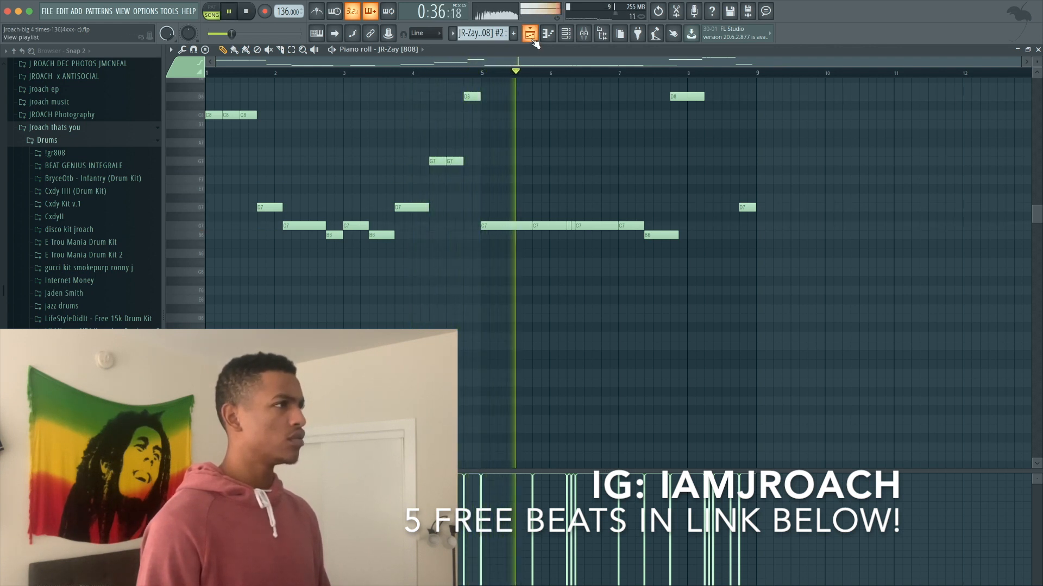
key(space)
key(space)
drag(543, 225, 546, 211)
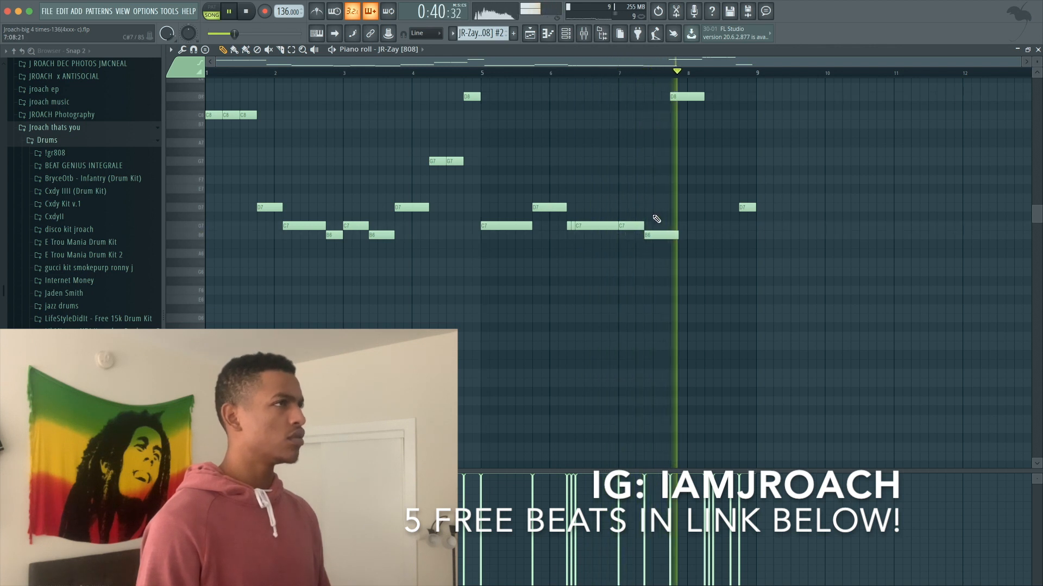
- Transpose all the JR-Zay [808] #2 notes down three octaves and check their new range
scroll(682, 210, up, 4)
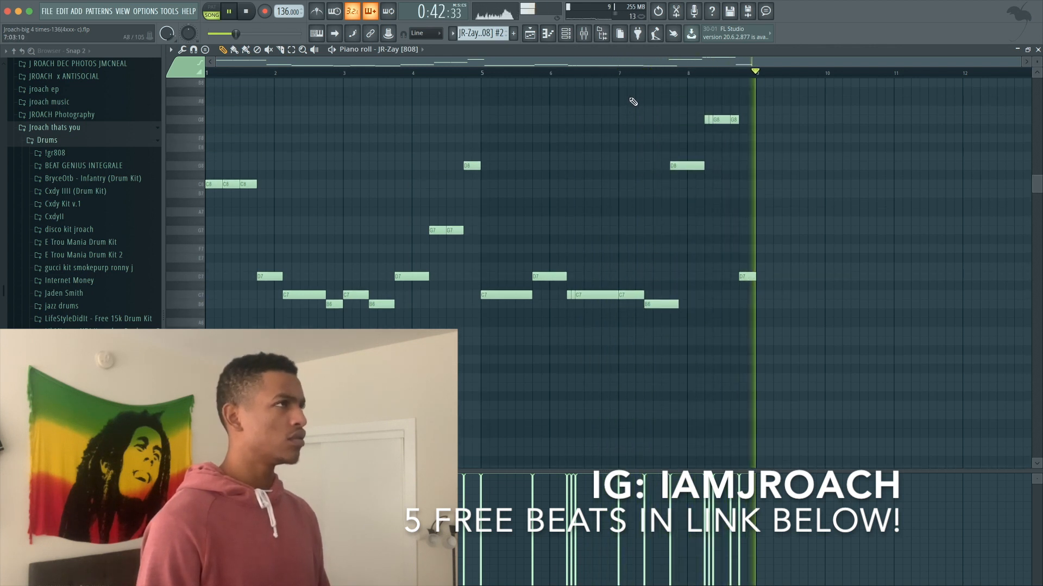
key(ctrl+Down)
key(ctrl+Down)
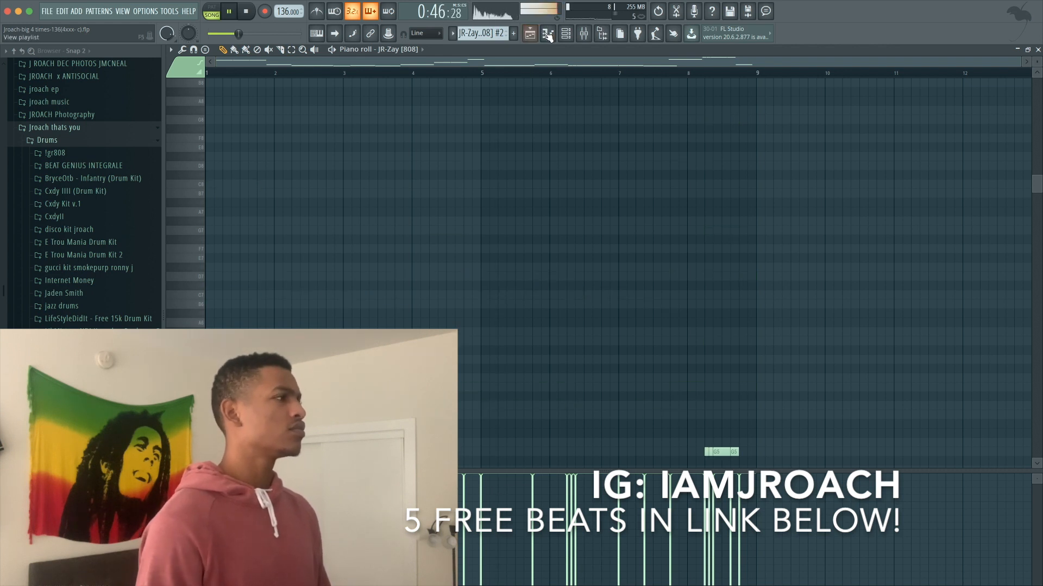
scroll(516, 169, down, 8)
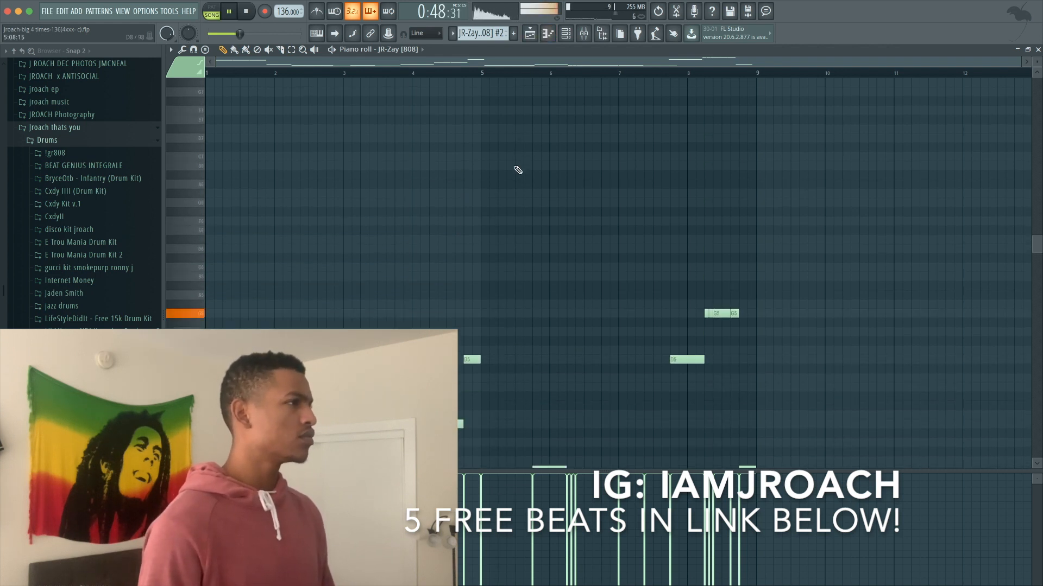
- Stop the arrangement playback and open the JR-Zay [808] pattern in the piano roll
click(548, 35)
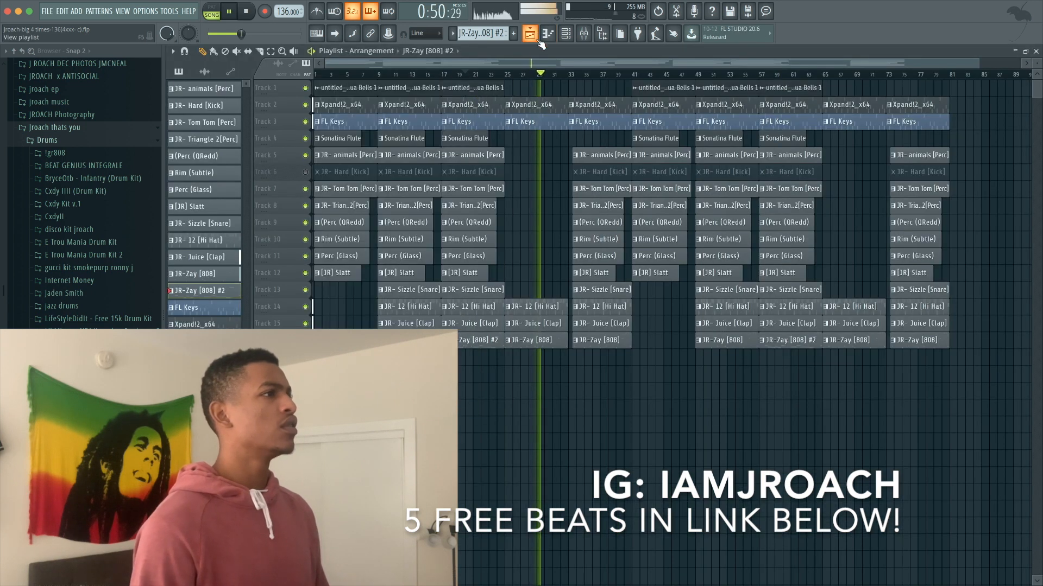
key(space)
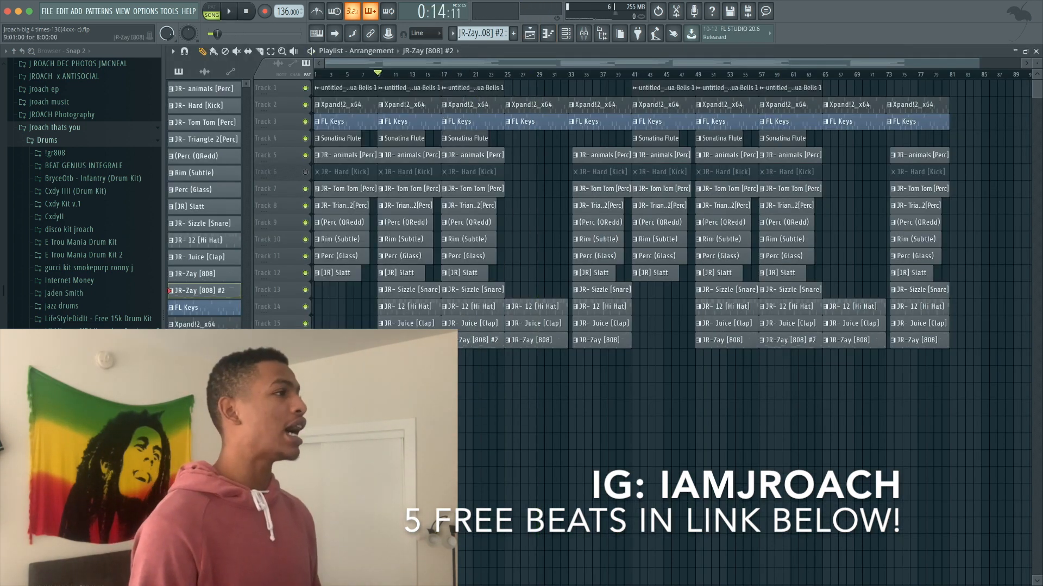
key(F7)
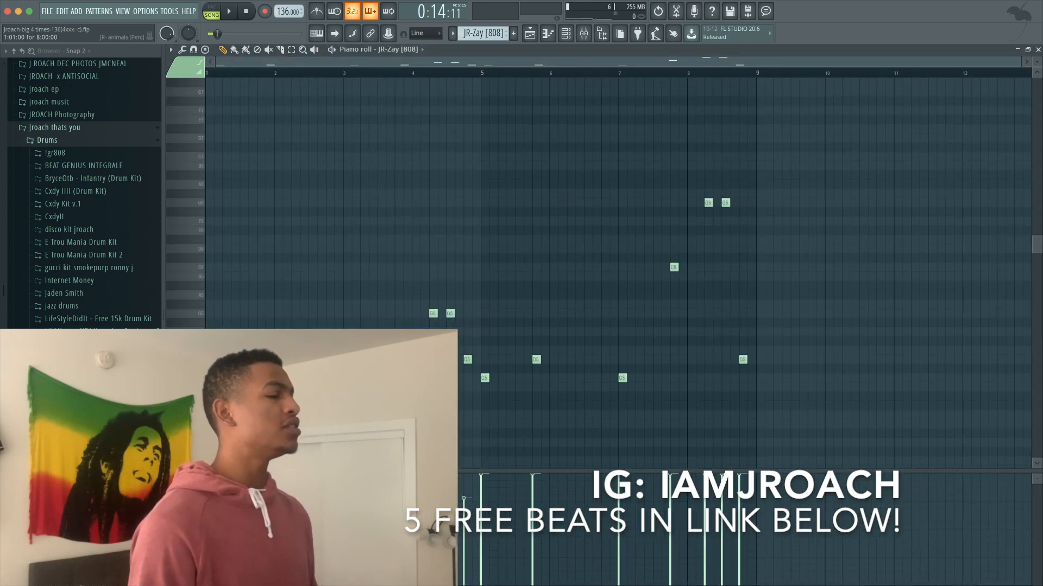
- Inspect the JR-Zay [808] channel's sampler settings, close them, and play the pattern with all its notes selected
click(569, 40)
click(396, 291)
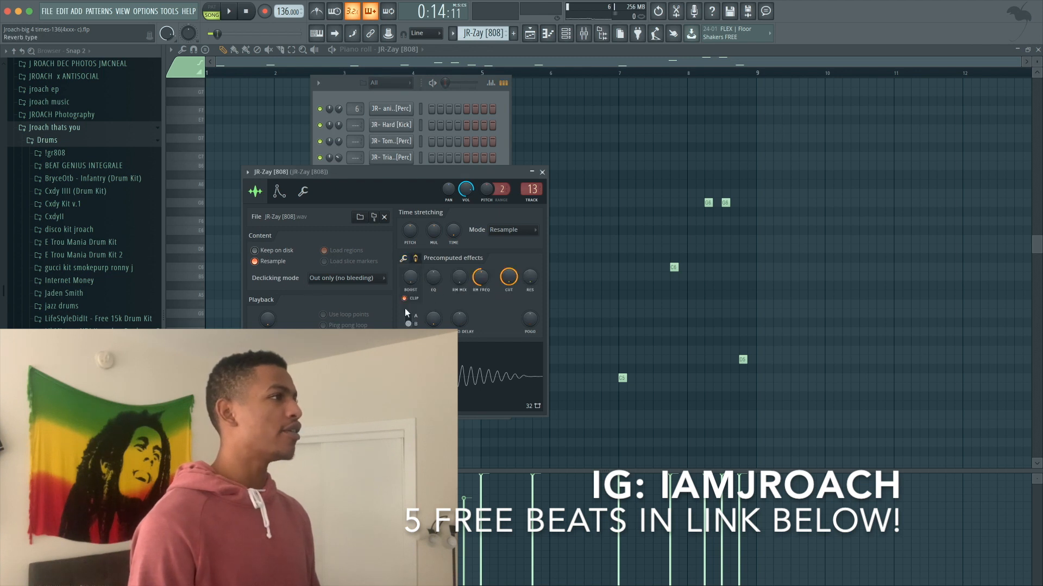
click(542, 173)
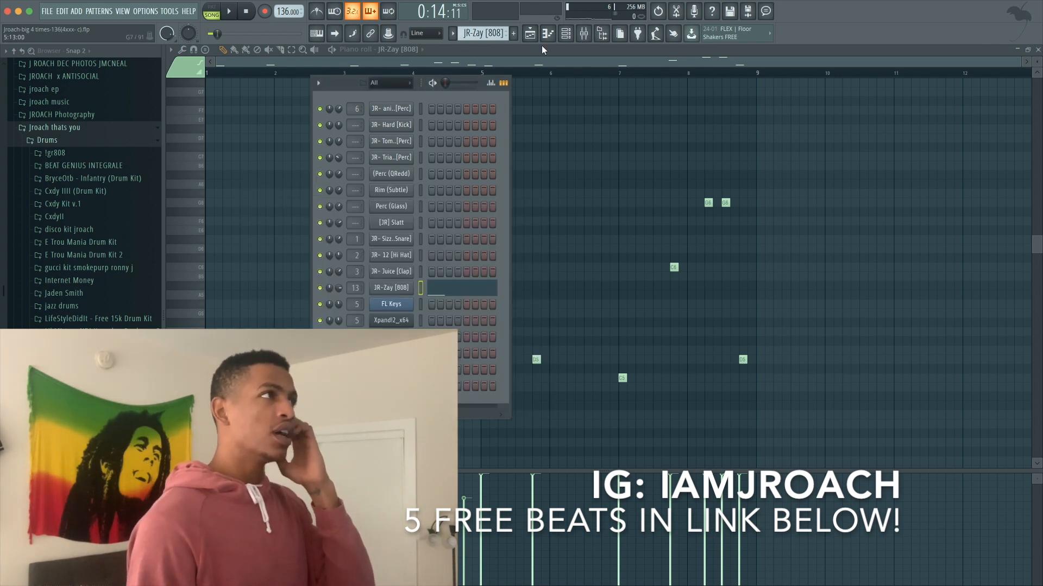
click(542, 52)
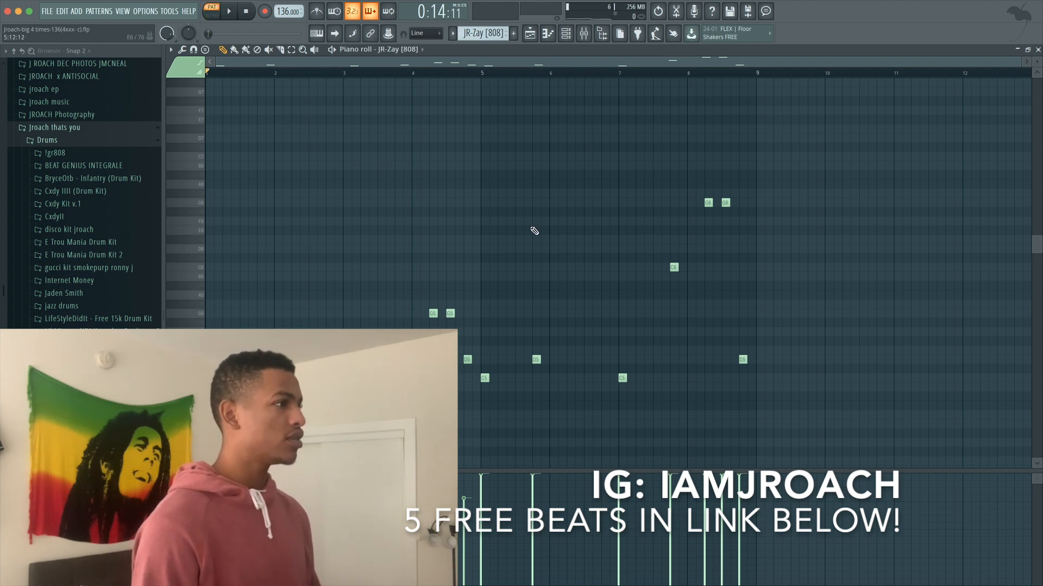
key(ctrl+a)
key(space)
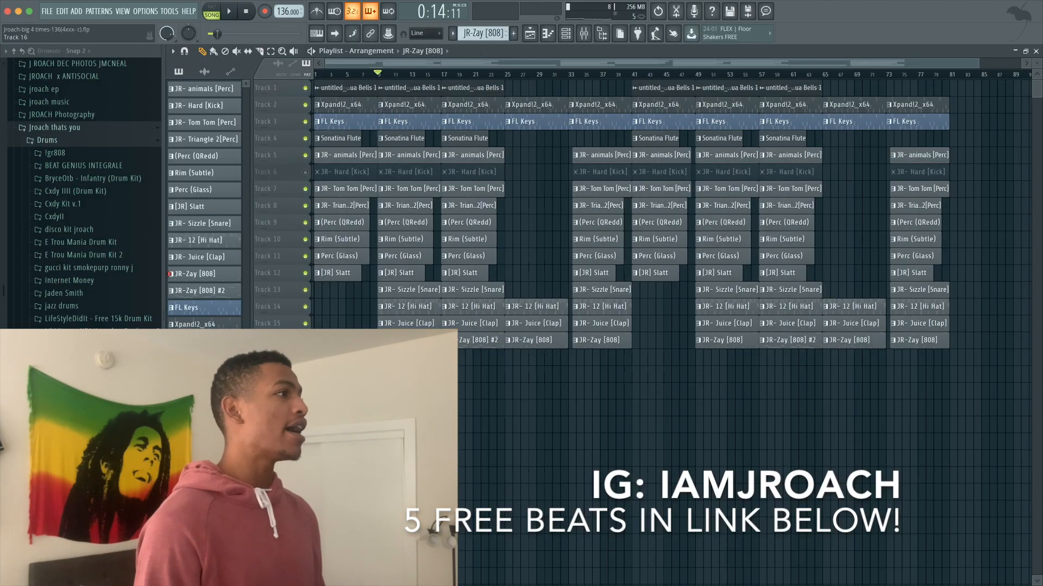
- Play the JR-Zay [808] #2 pattern in the piano roll, check its higher notes, and return to the playlist
double_click(495, 342)
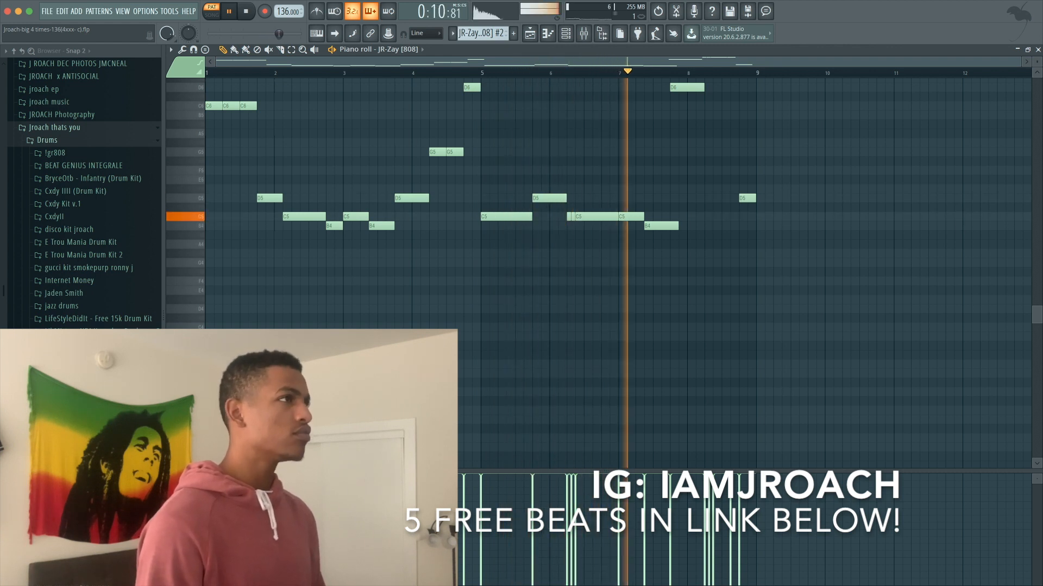
scroll(540, 455, up, 1)
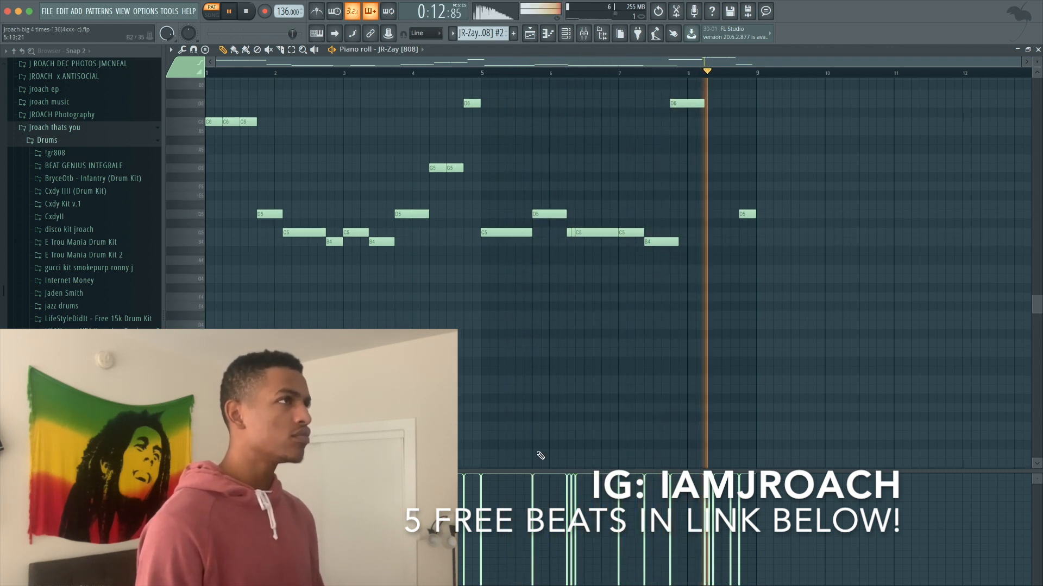
scroll(540, 455, up, 2)
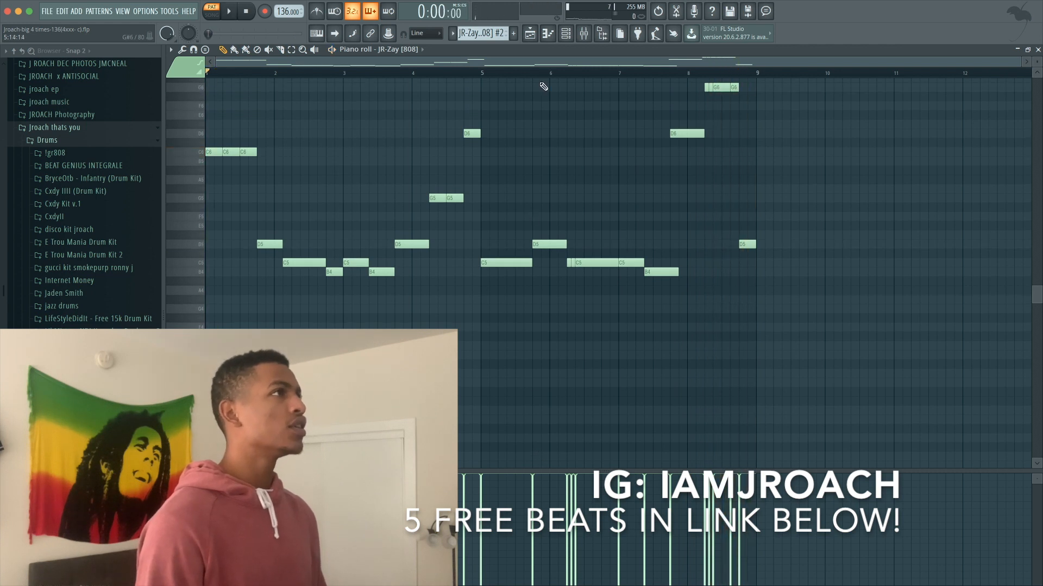
click(530, 33)
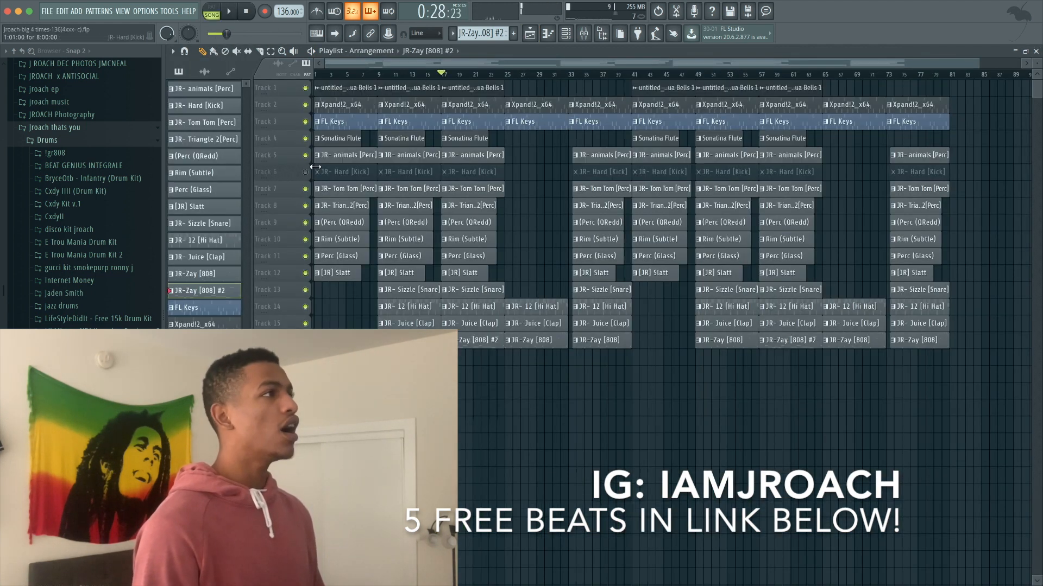
- Audition the JR- Hard [Kick] pattern in the piano roll and unmute its track, Track 6, in the playlist
double_click(415, 173)
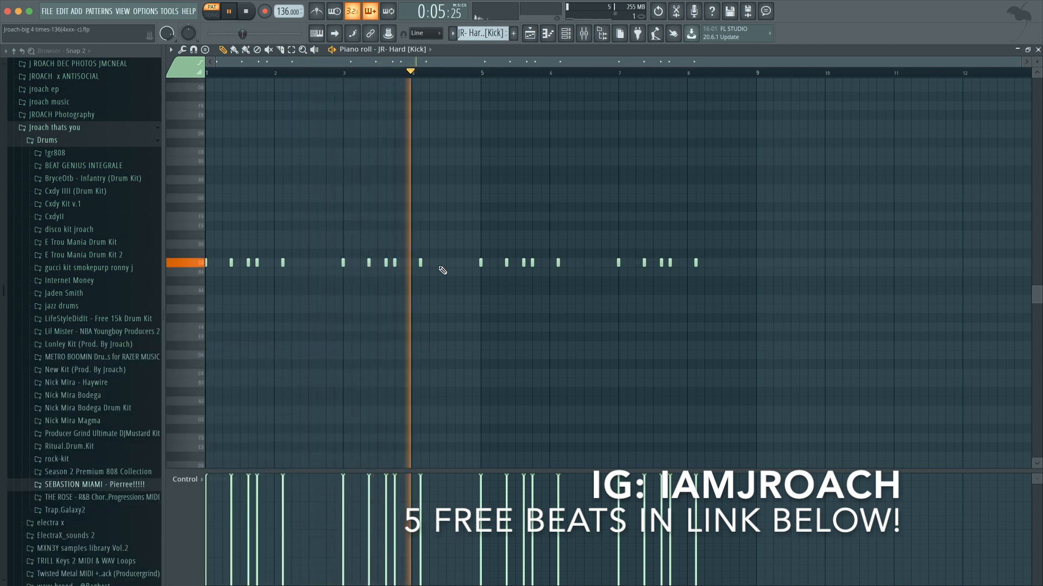
key(space)
click(530, 35)
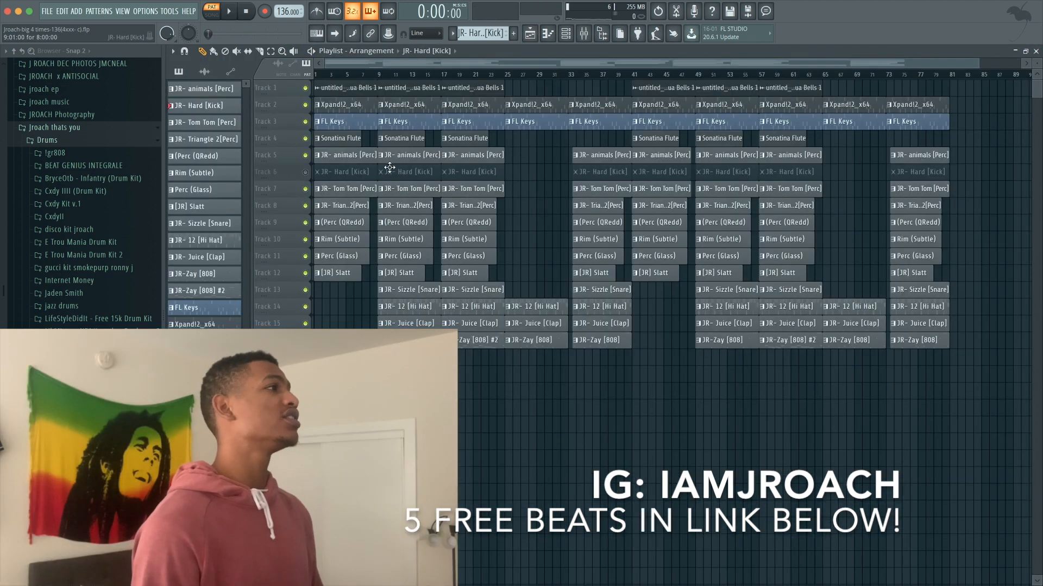
click(305, 172)
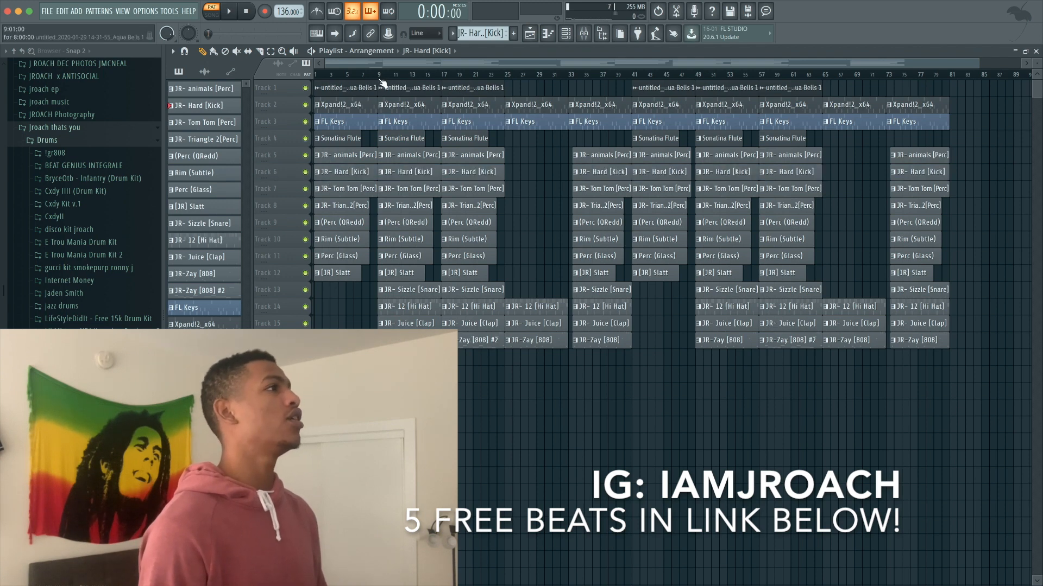